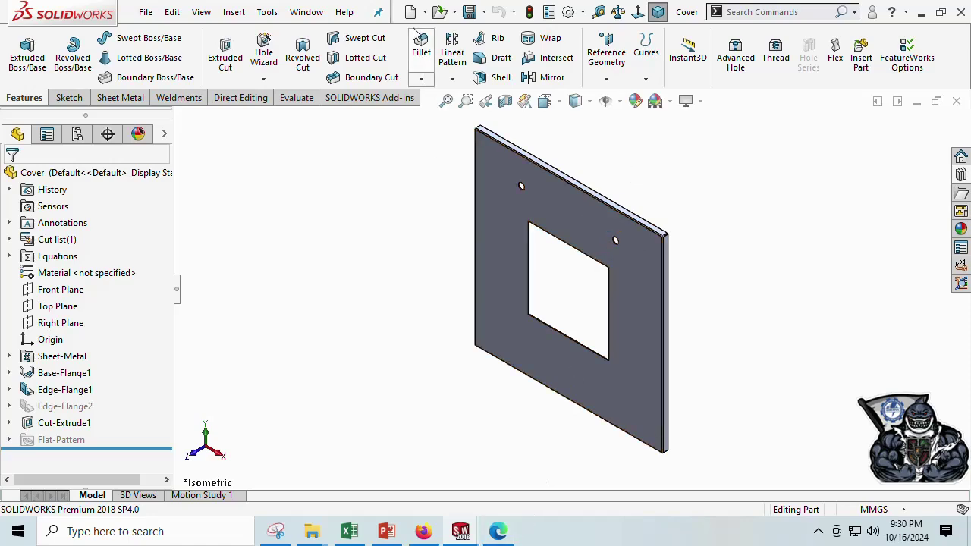
# Step: Consult the cover section of the PDF guide in Edge, and create a new SOLIDWORKS part with a sketch on the Front Plane
pyautogui.click(500, 531)
pyautogui.scroll(-2, 429, 384)
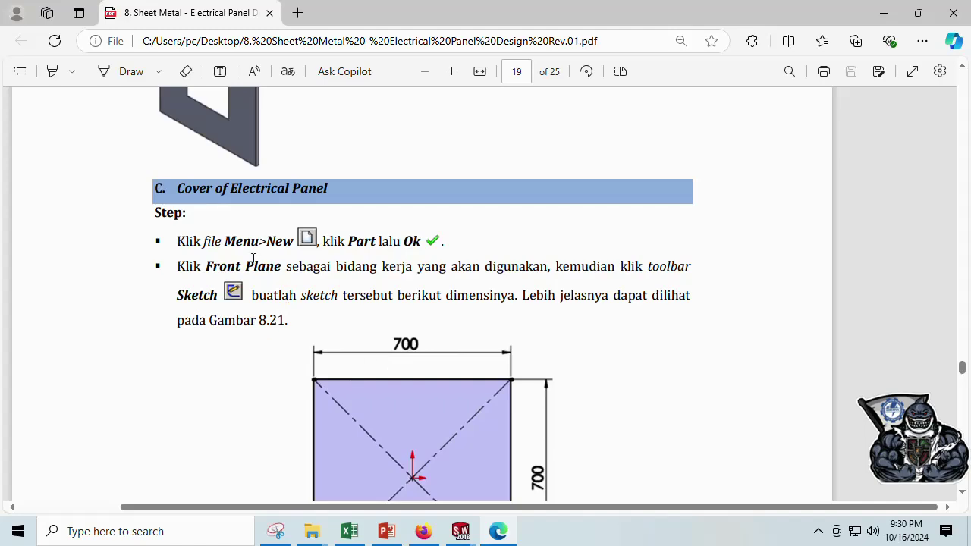
pyautogui.scroll(-2, 254, 259)
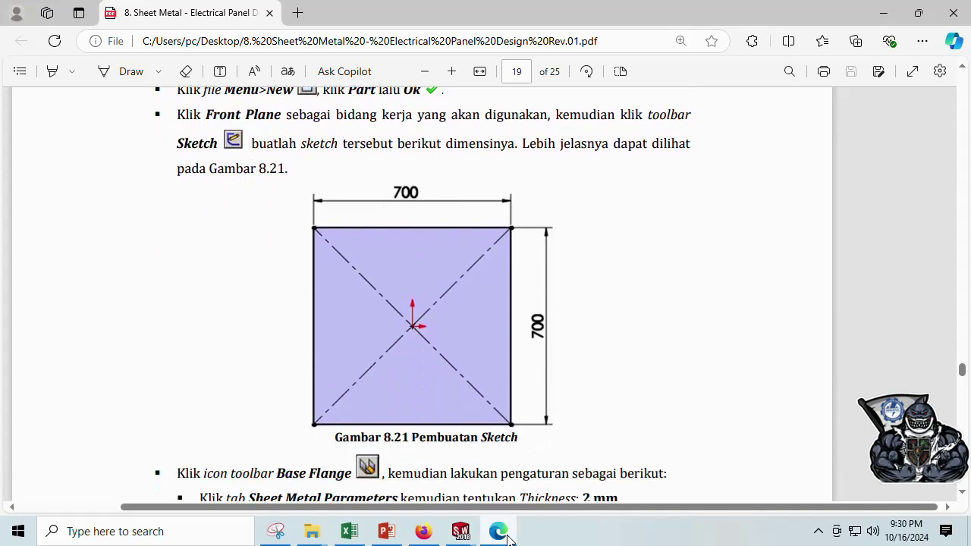
pyautogui.click(502, 532)
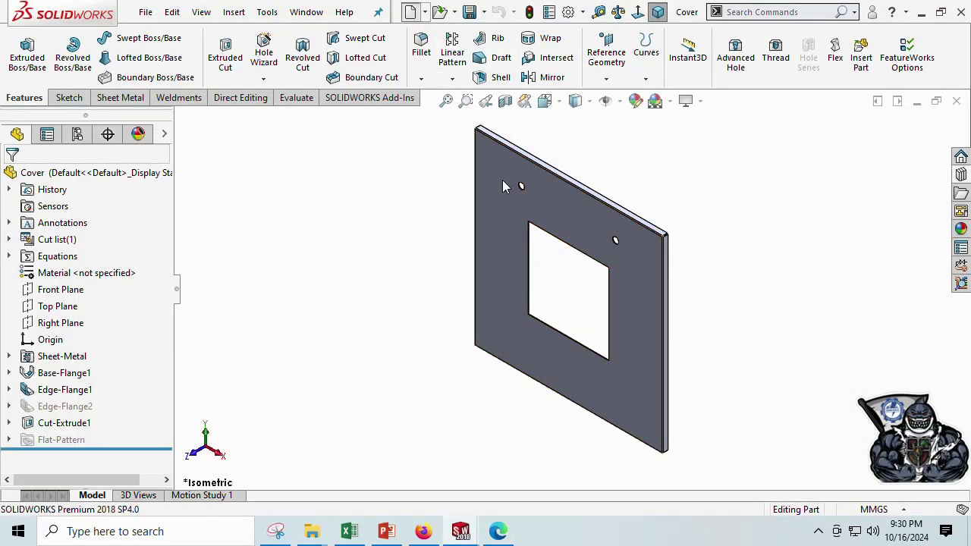
pyautogui.hotkey('ctrl', 'n')
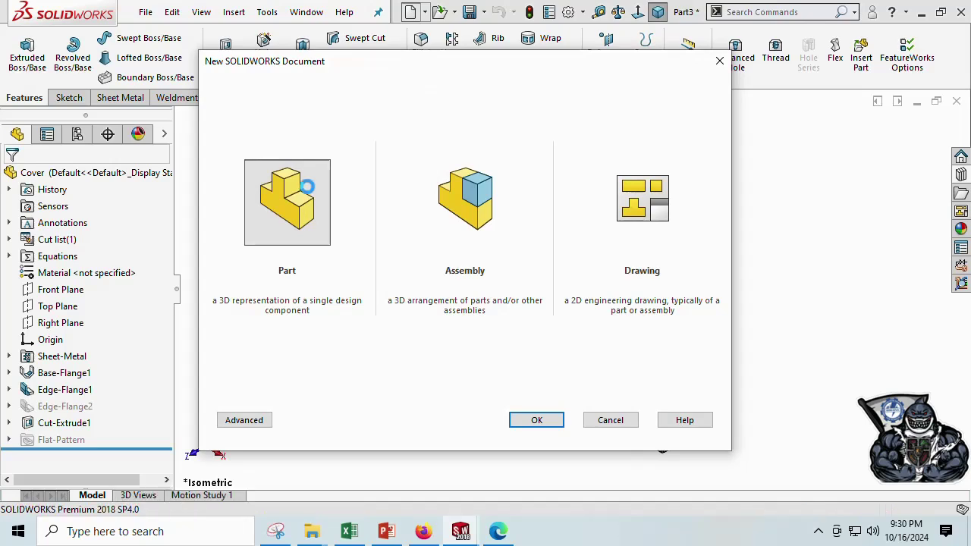
pyautogui.click(87, 291)
pyautogui.click(93, 269)
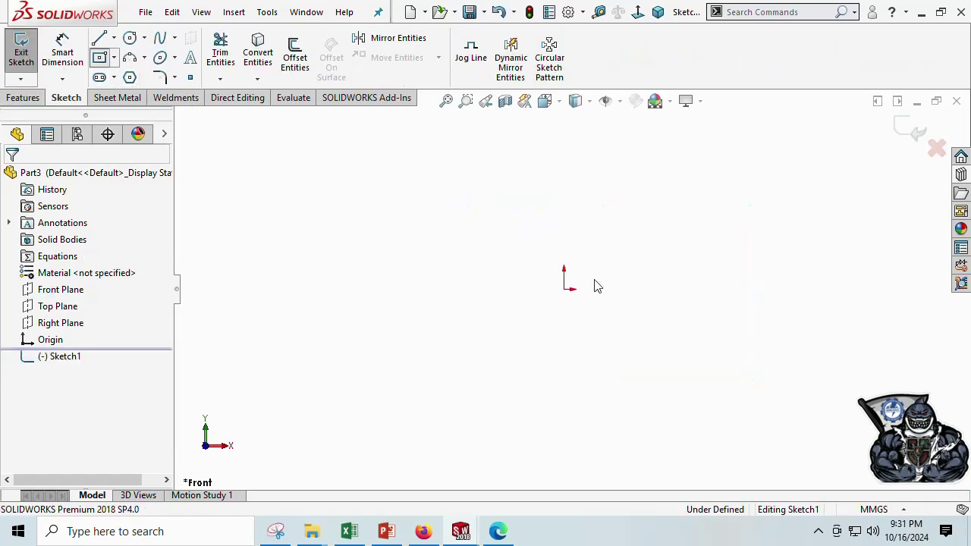
# Step: Sketch a center rectangle about 143.5 mm wide with its center on the origin
pyautogui.click(565, 289)
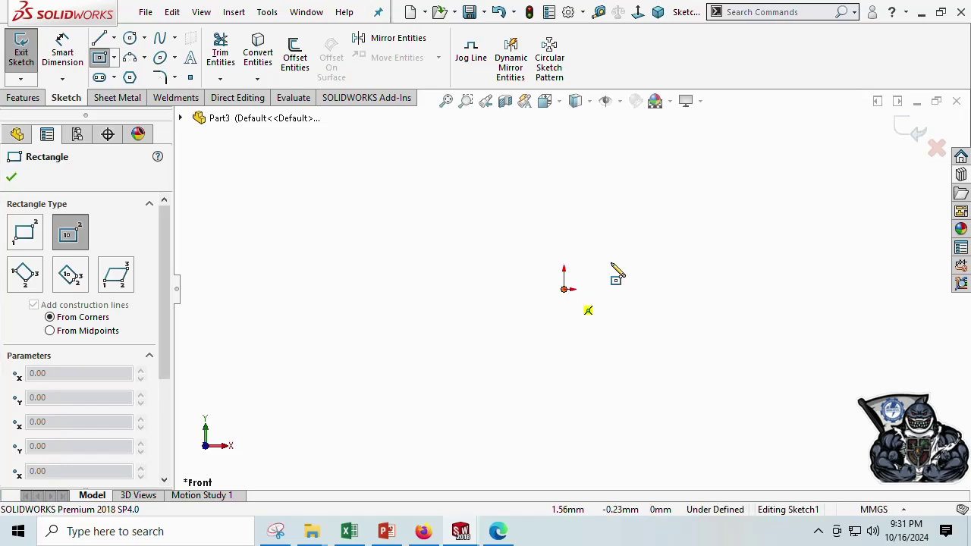
pyautogui.click(682, 194)
pyautogui.rightClick(665, 173)
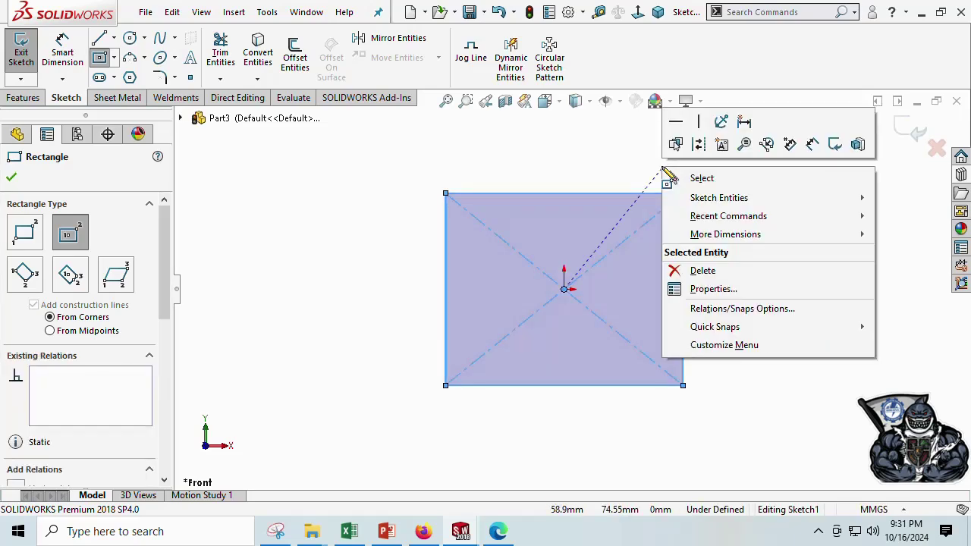
pyautogui.click(675, 177)
# Step: Dimension the rectangle's top and right edges to 700 mm each
pyautogui.click(64, 53)
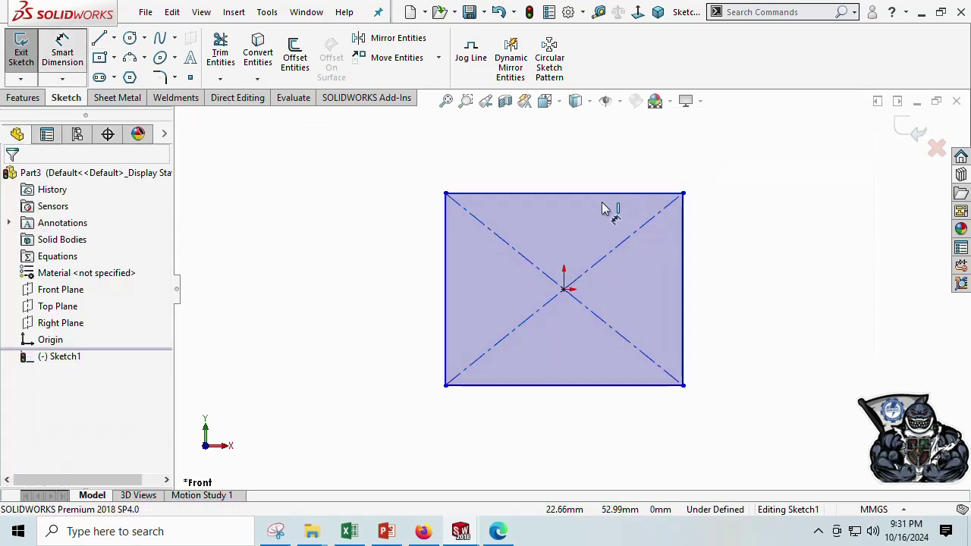
pyautogui.click(561, 156)
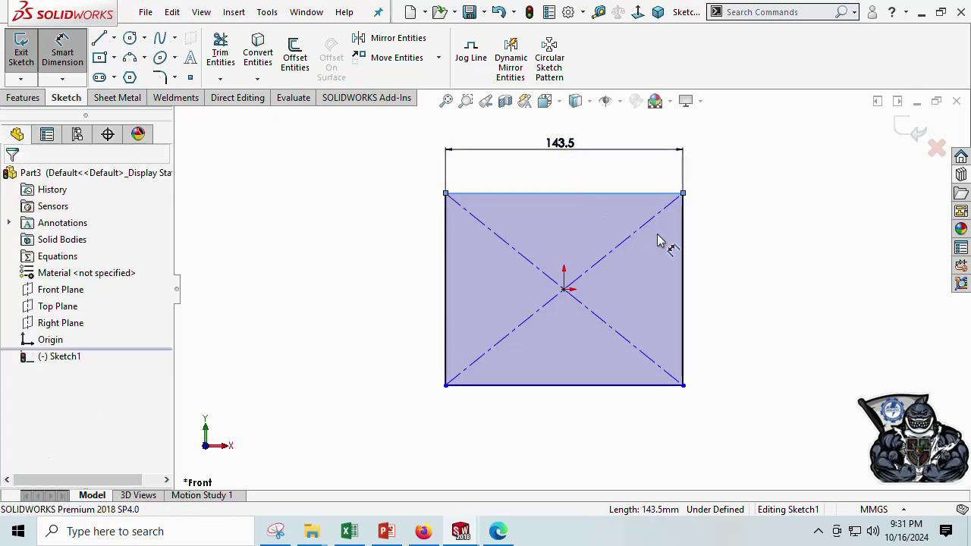
pyautogui.click(678, 254)
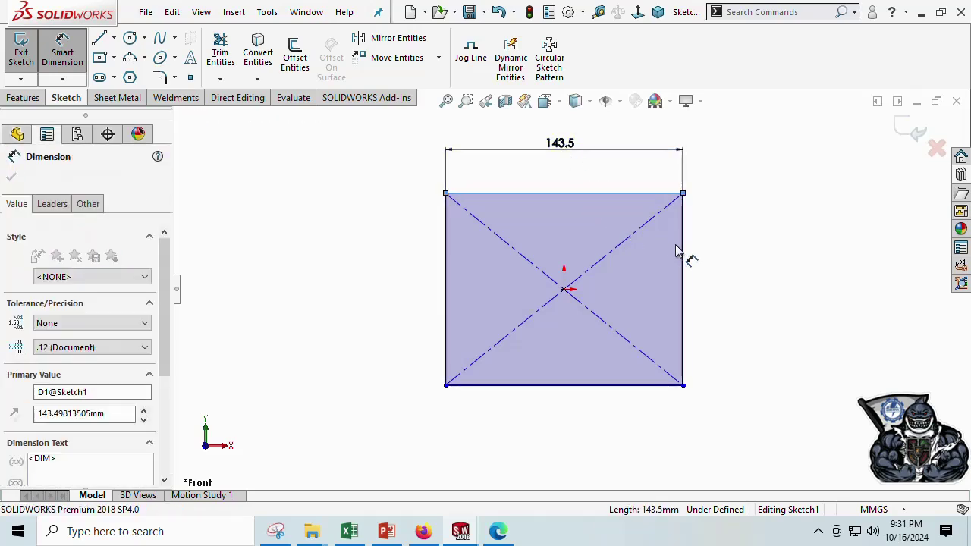
pyautogui.write('700')
pyautogui.press('Return')
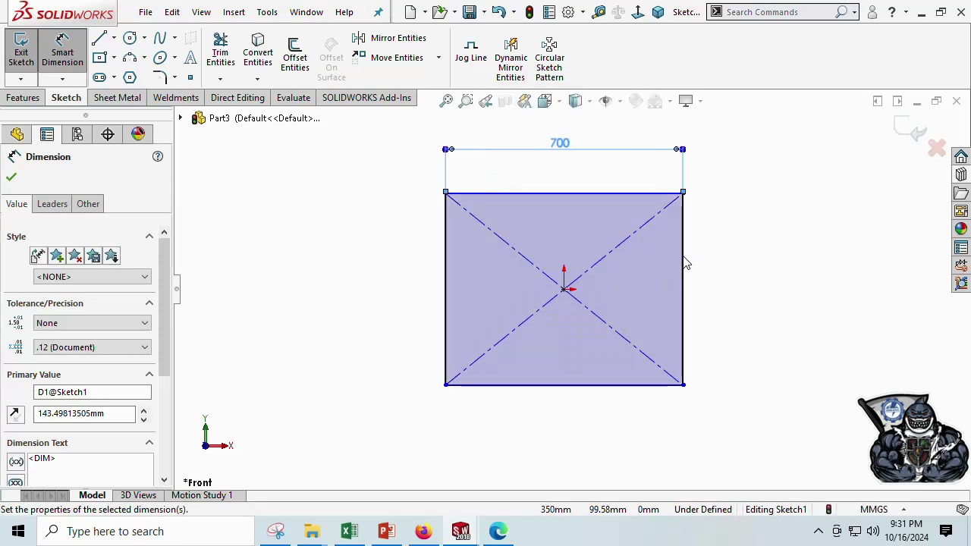
pyautogui.click(724, 278)
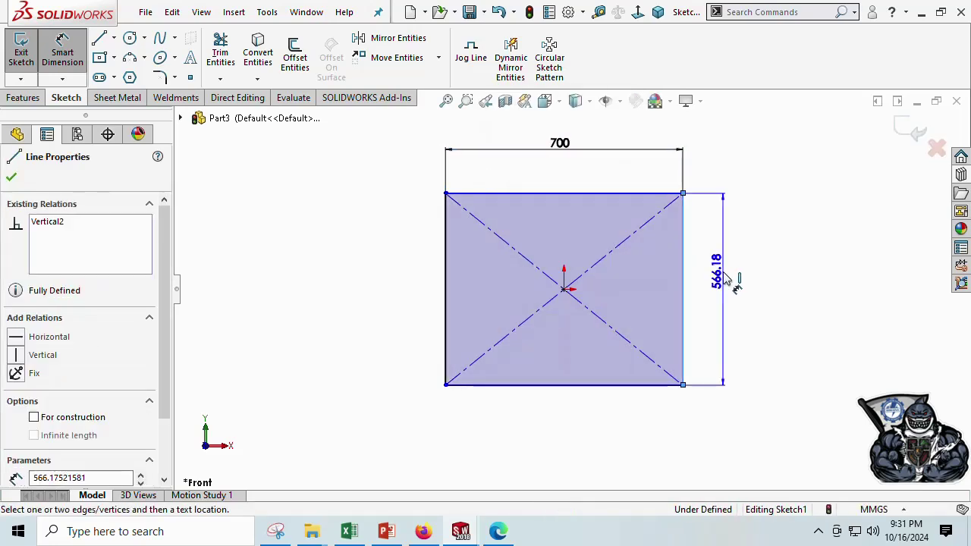
pyautogui.click(724, 277)
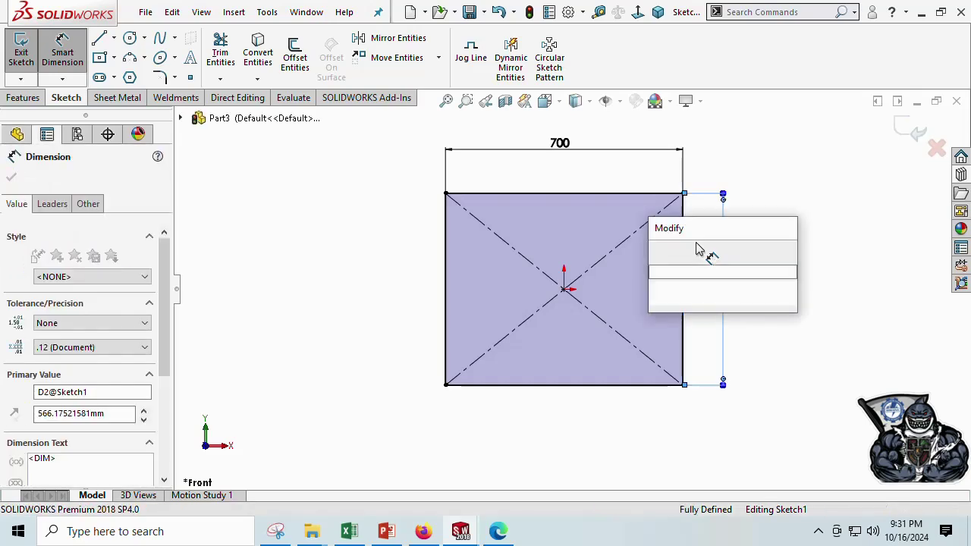
pyautogui.write('700')
pyautogui.press('Escape')
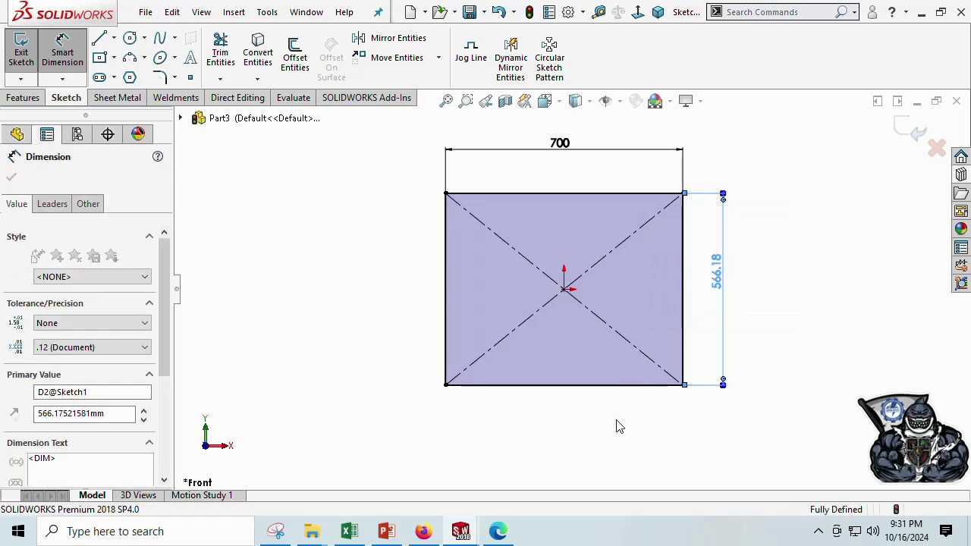
pyautogui.press('Escape')
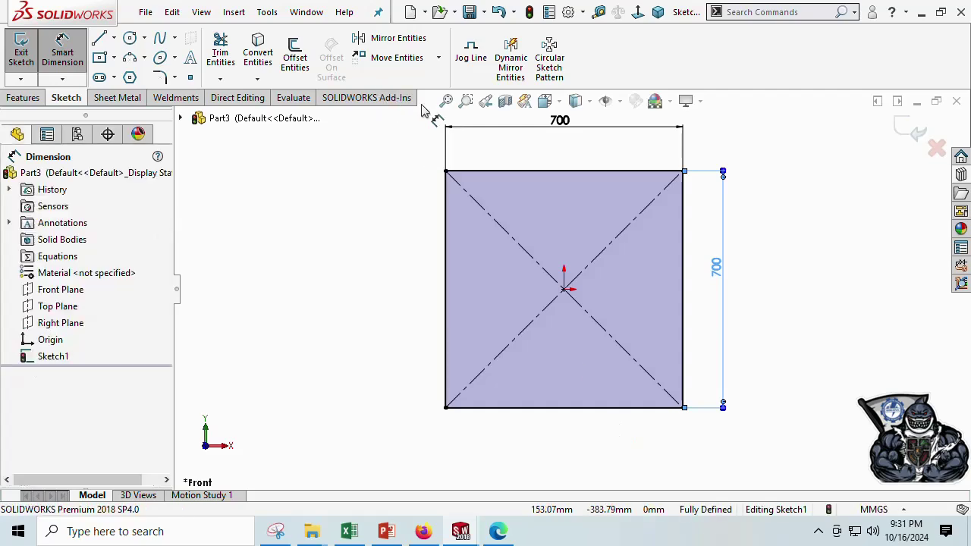
# Step: Following the PDF guide in Edge, create a base flange from the square sketch with 2 mm thickness, K-Factor 0.5 and rectangular relief ratio 0.5
pyautogui.click(499, 531)
pyautogui.scroll(-2, 574, 383)
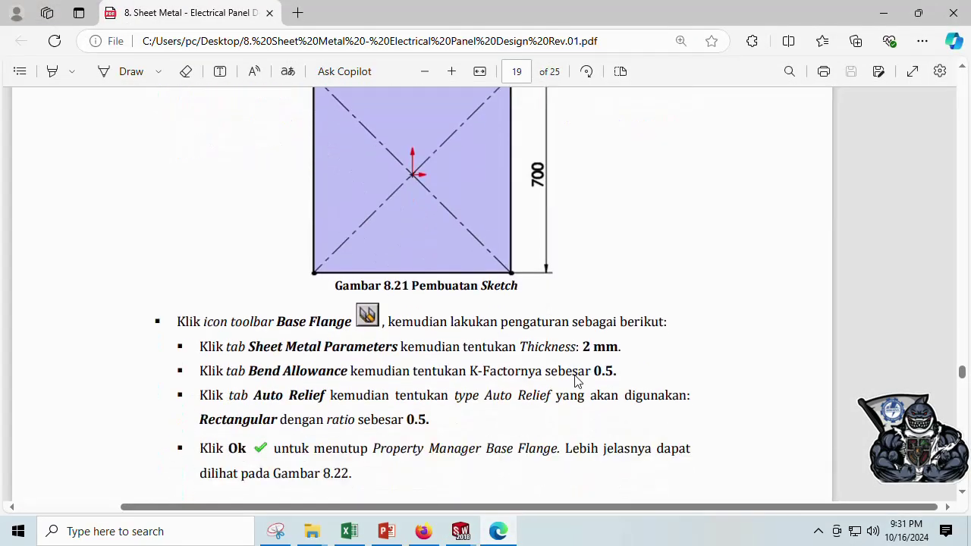
pyautogui.scroll(-8, 589, 360)
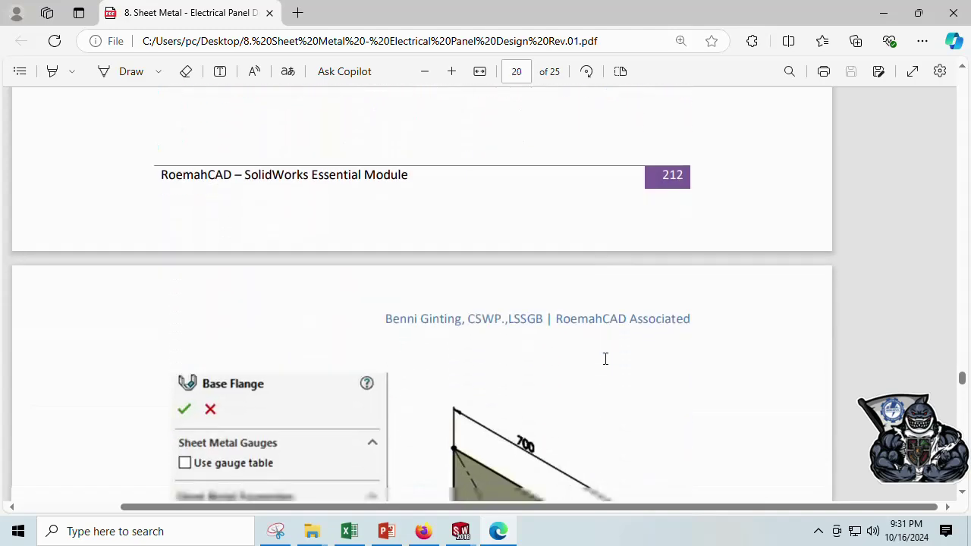
pyautogui.scroll(-1, 605, 357)
pyautogui.hotkey('alt', 'Tab')
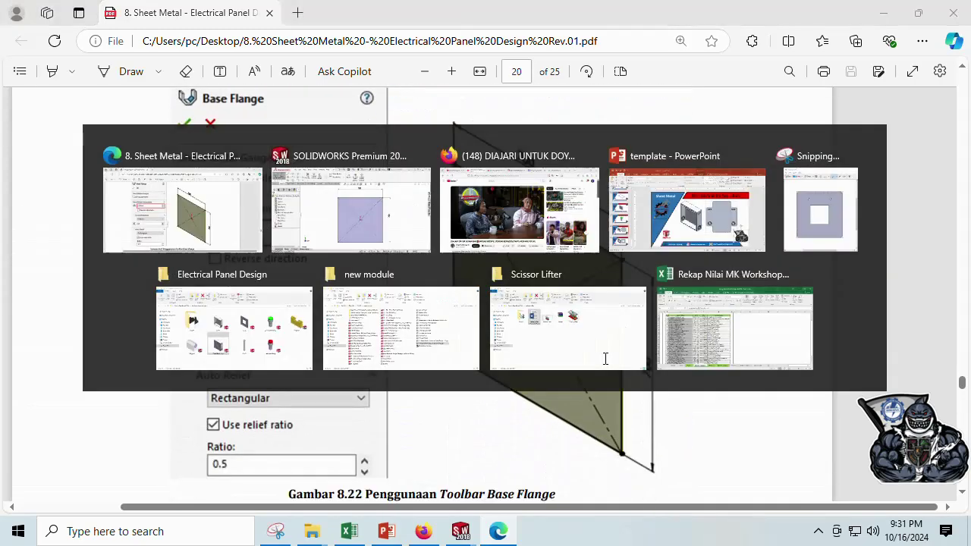
pyautogui.click(558, 106)
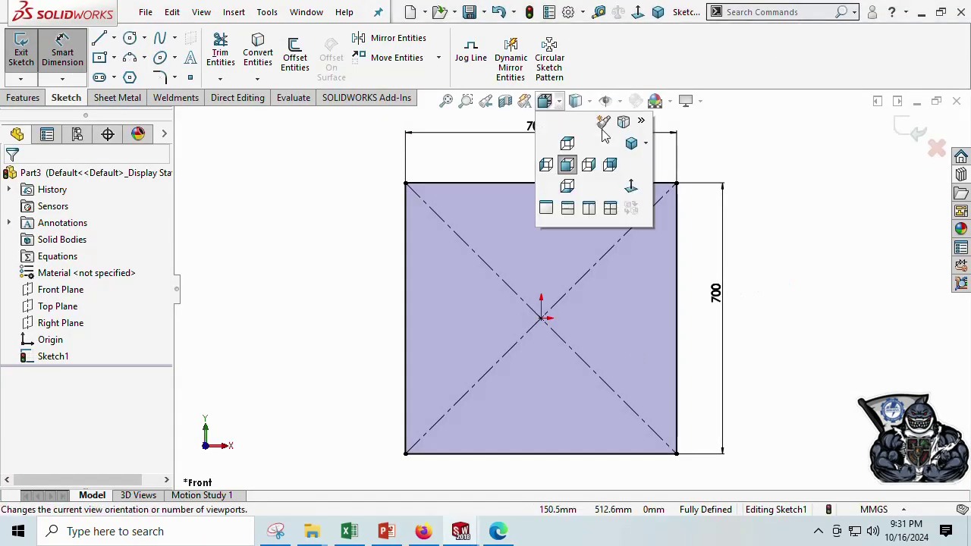
pyautogui.click(635, 144)
pyautogui.click(127, 99)
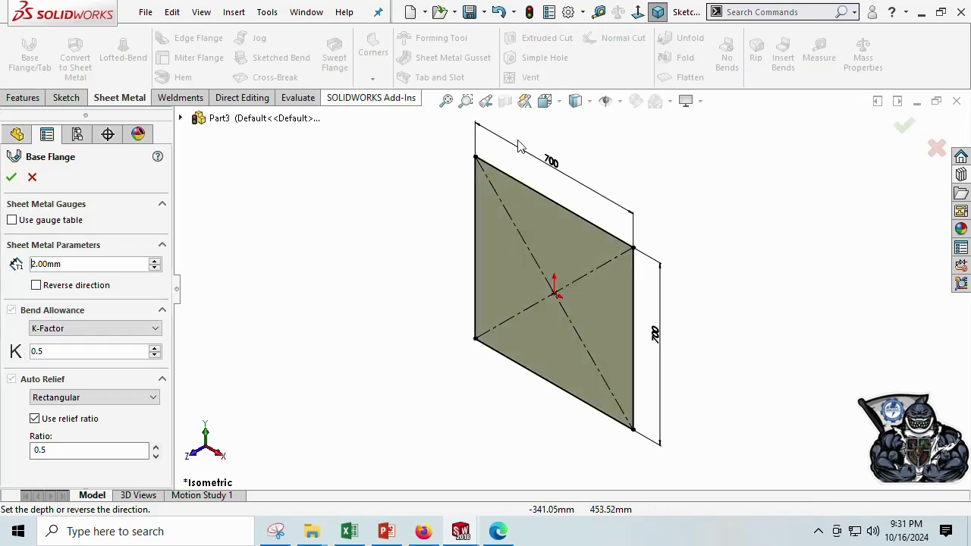
pyautogui.click(559, 101)
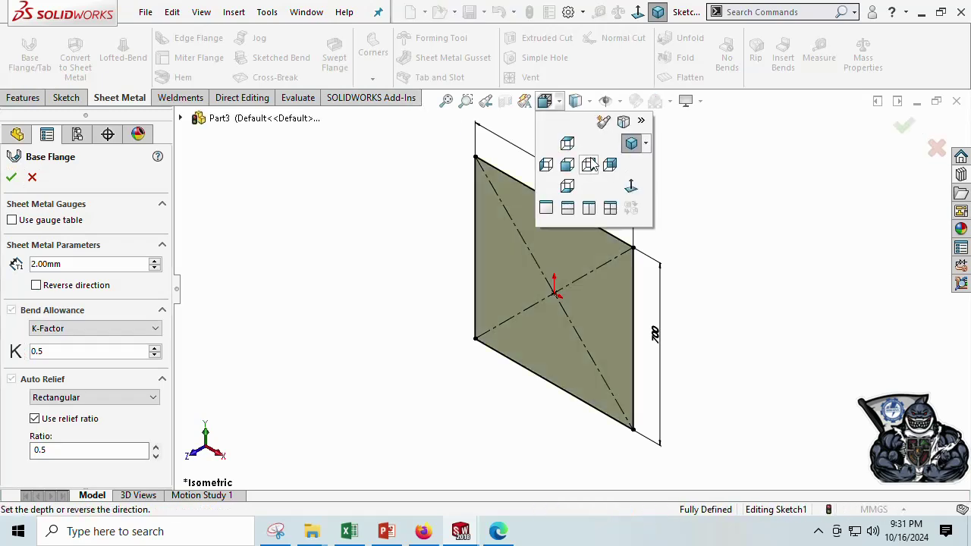
pyautogui.click(629, 141)
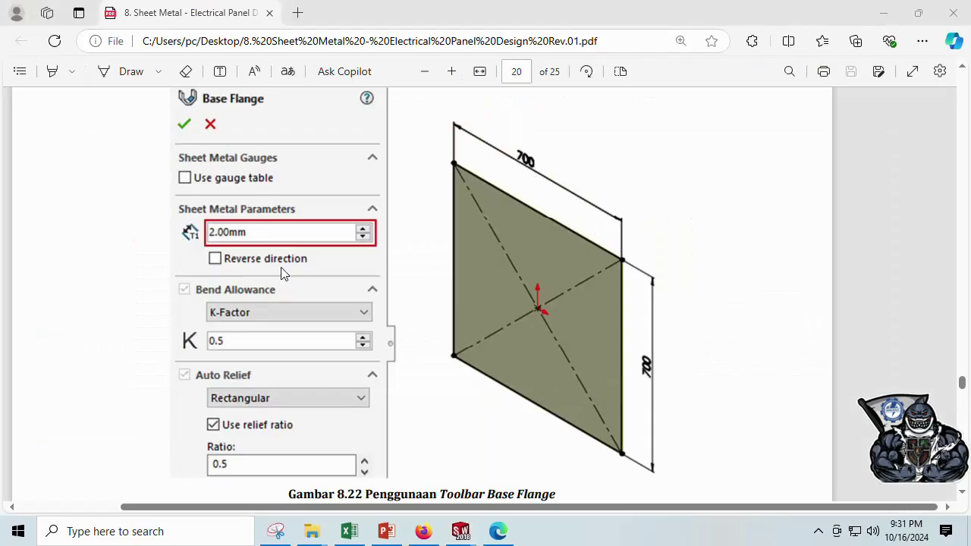
pyautogui.hotkey('alt', 'Tab')
pyautogui.hotkey('alt', 'Tab')
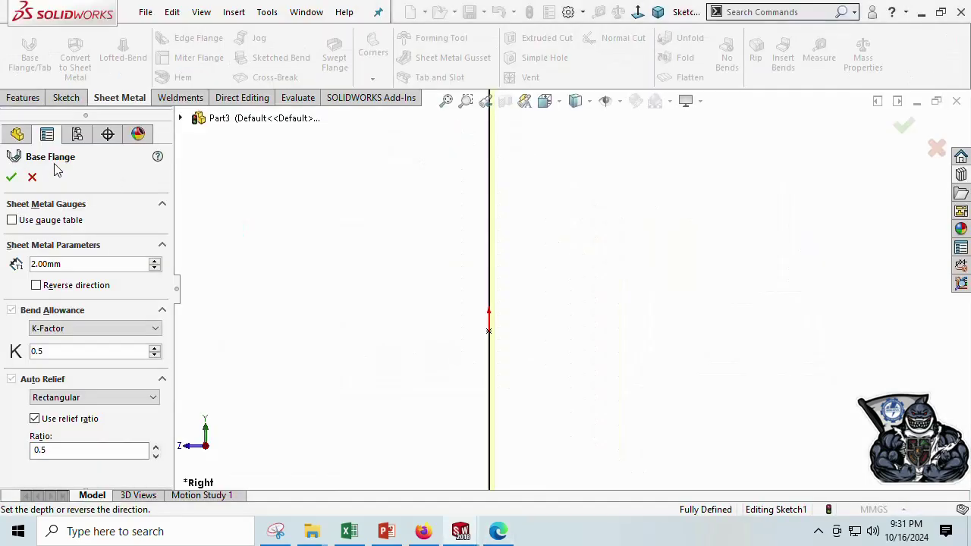
pyautogui.click(659, 13)
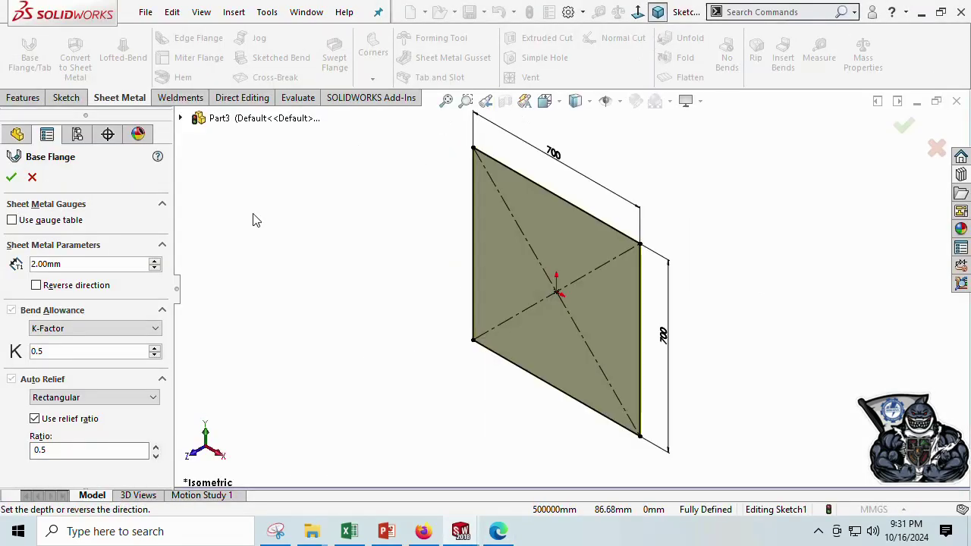
pyautogui.click(12, 177)
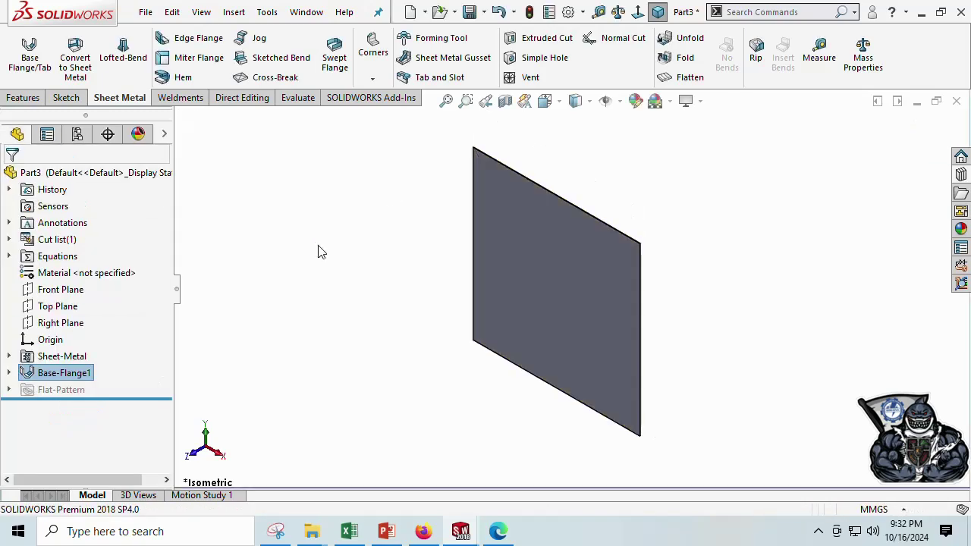
pyautogui.click(446, 101)
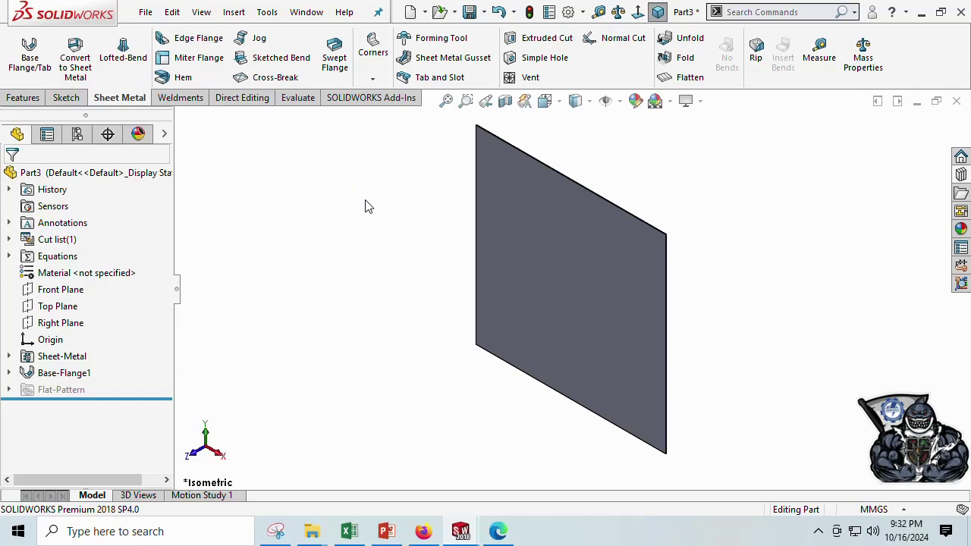
# Step: Following the PDF guide in Edge, start an Edge Flange in SOLIDWORKS and select the plate's front top and right edges
pyautogui.hotkey('alt', 'Tab')
pyautogui.keyDown('ctrl'); pyautogui.scroll(2, 477, 306); pyautogui.keyUp('ctrl')
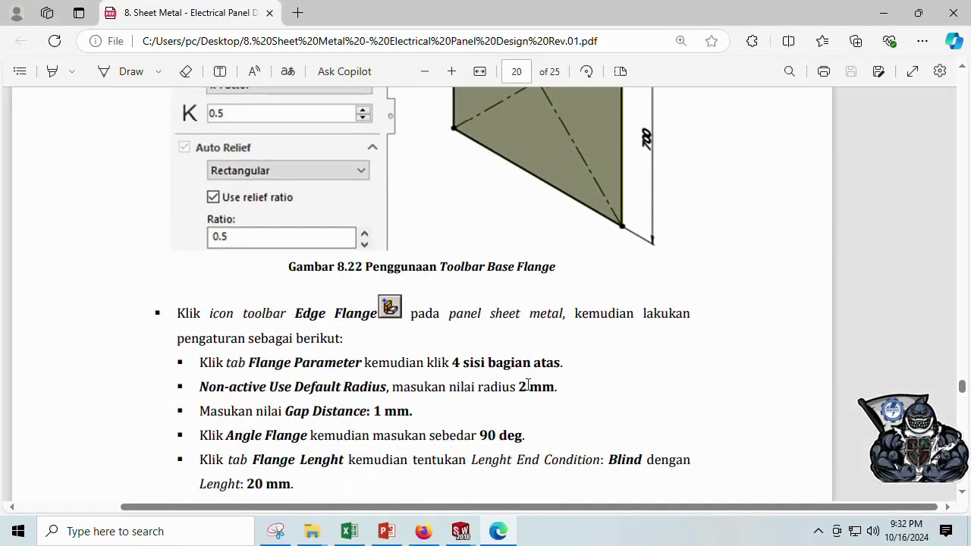
pyautogui.scroll(-10, 574, 390)
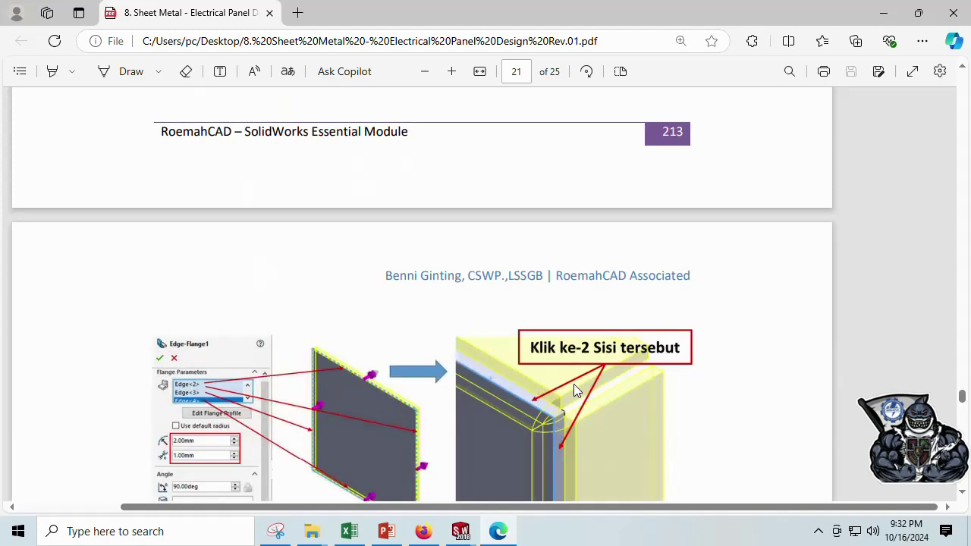
pyautogui.hotkey('alt', 'Tab')
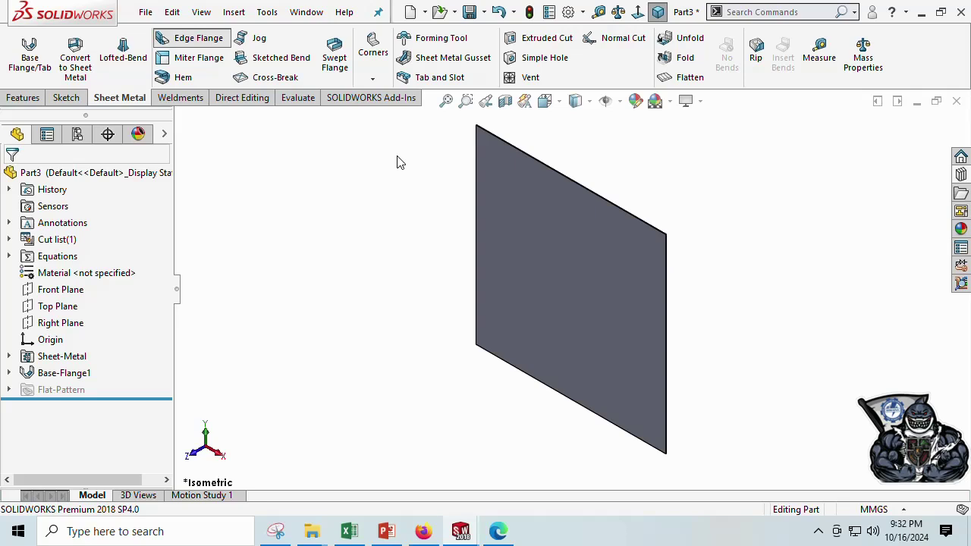
pyautogui.click(466, 103)
pyautogui.moveTo(650, 210); pyautogui.dragTo(676, 256)
pyautogui.moveTo(534, 262); pyautogui.dragTo(590, 317)
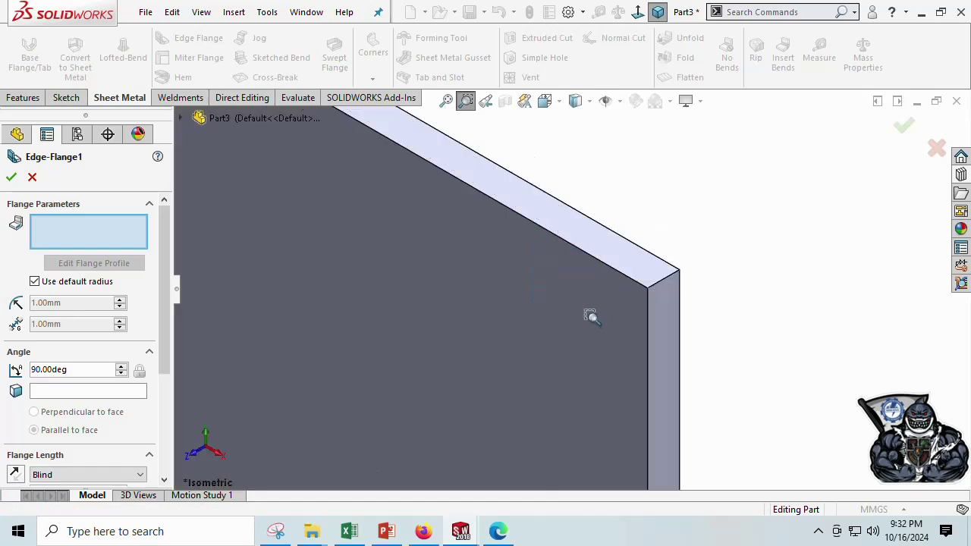
pyautogui.hotkey('alt', 'Tab')
pyautogui.hotkey('alt', 'Tab')
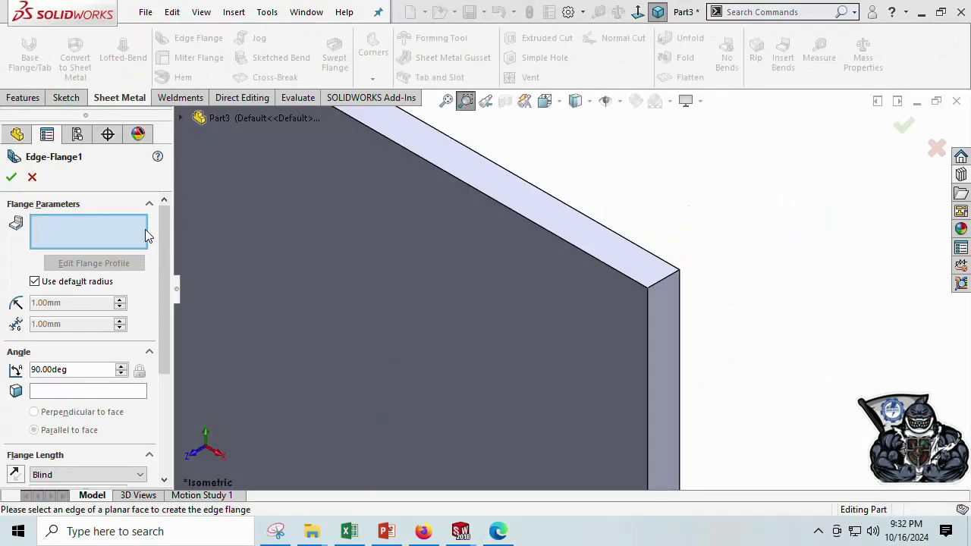
pyautogui.click(466, 100)
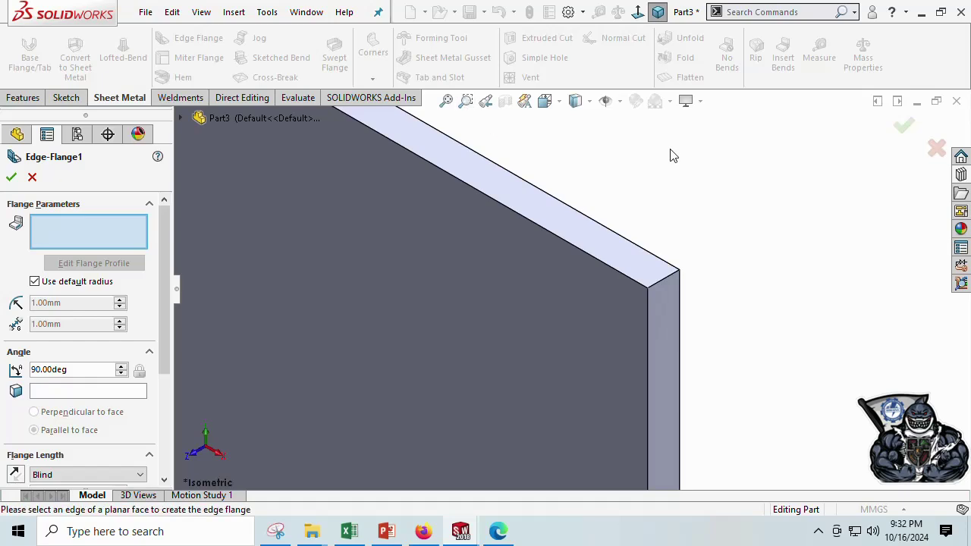
pyautogui.click(614, 269)
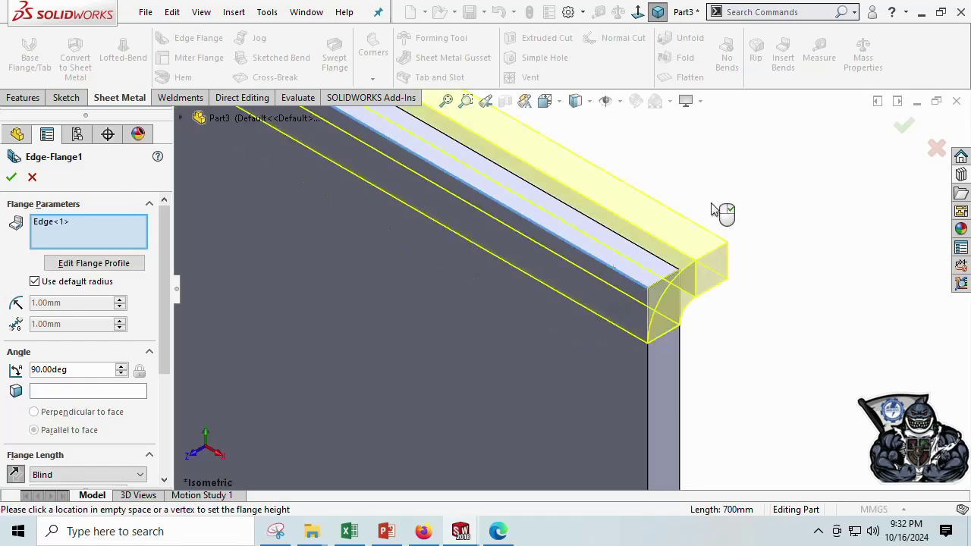
pyautogui.click(650, 356)
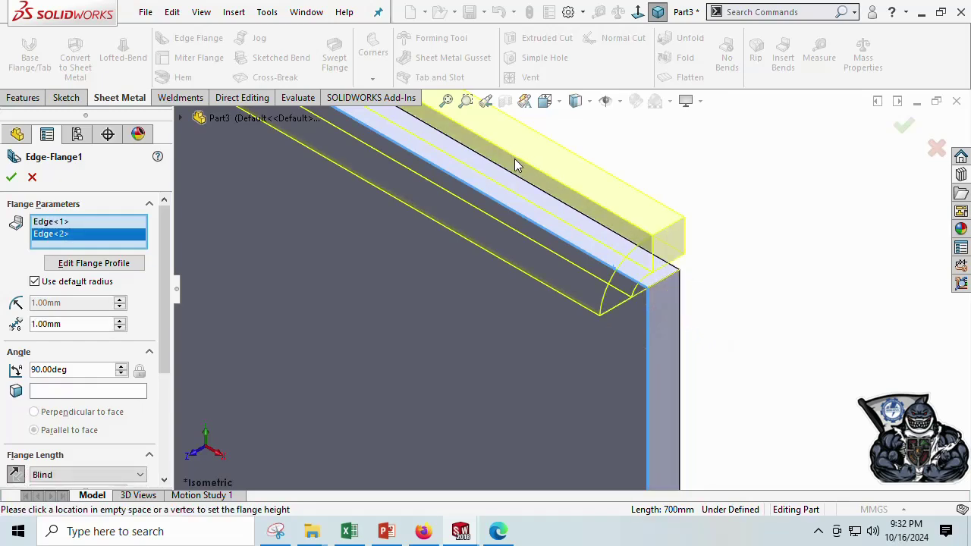
# Step: Add the plate's front left and bottom edges to the edge flange selection
pyautogui.click(446, 101)
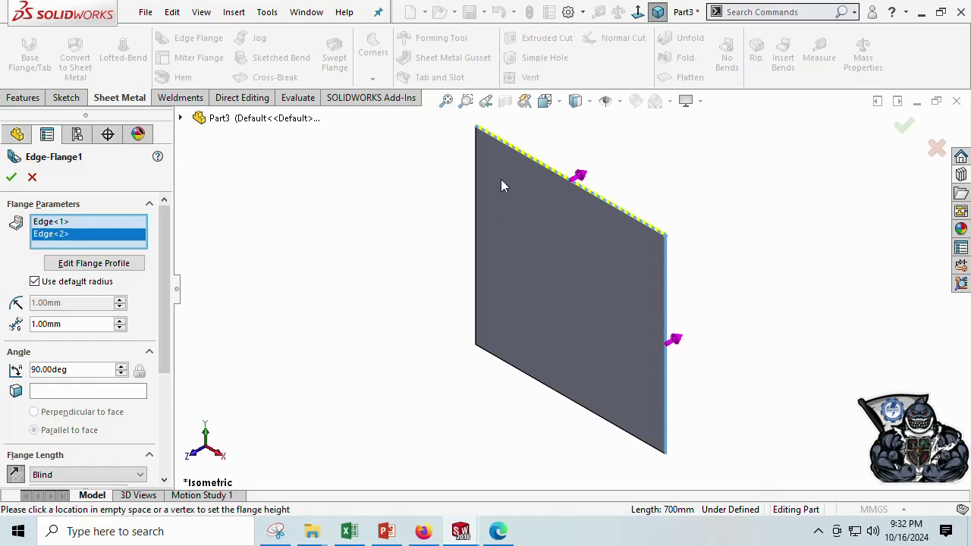
pyautogui.click(465, 101)
pyautogui.moveTo(470, 331); pyautogui.dragTo(498, 373)
pyautogui.keyDown('ctrl'); pyautogui.moveTo(506, 274); pyautogui.dragTo(462, 364, button='middle'); pyautogui.keyUp('ctrl')
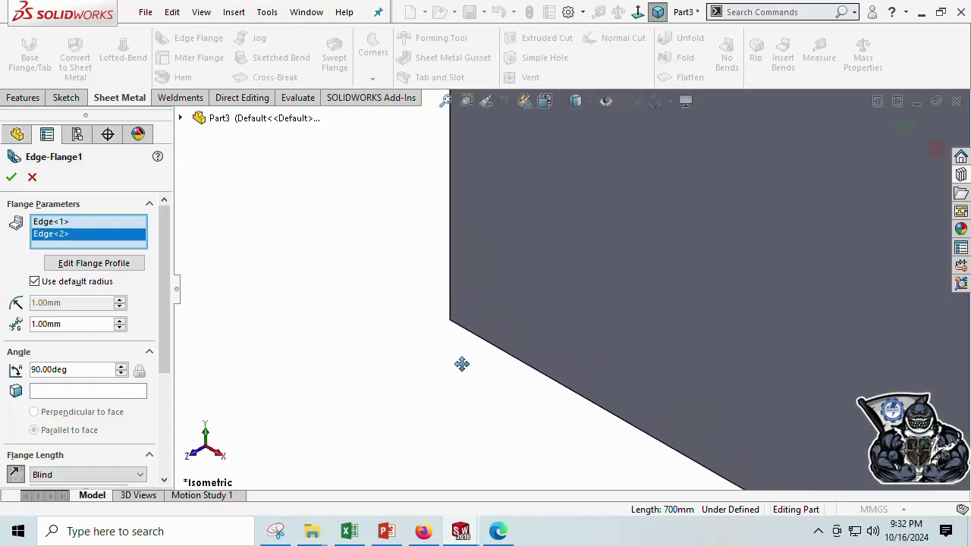
pyautogui.click(448, 291)
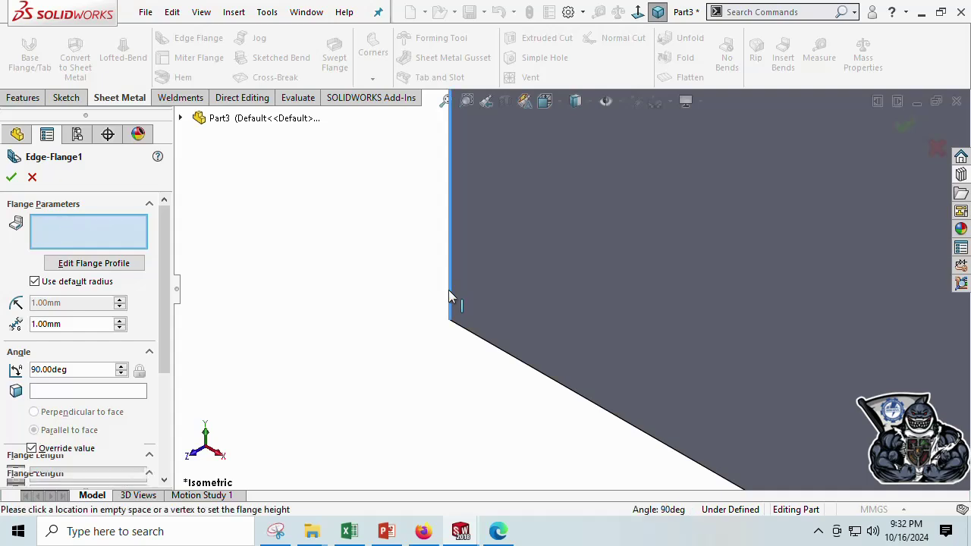
pyautogui.click(475, 343)
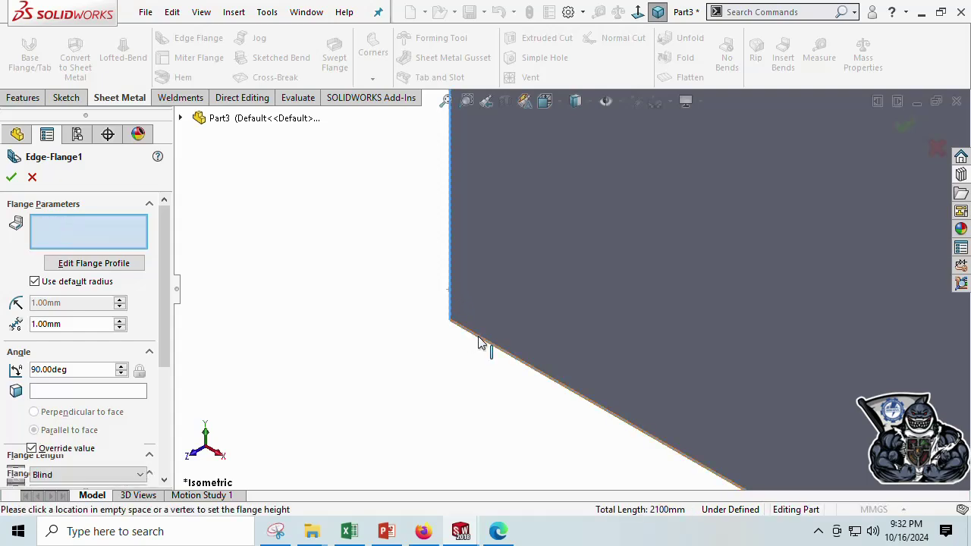
# Step: Following the PDF guide in Edge, turn off the default radius for the edge flange and set its bend radius to 2 mm
pyautogui.hotkey('alt', 'Tab')
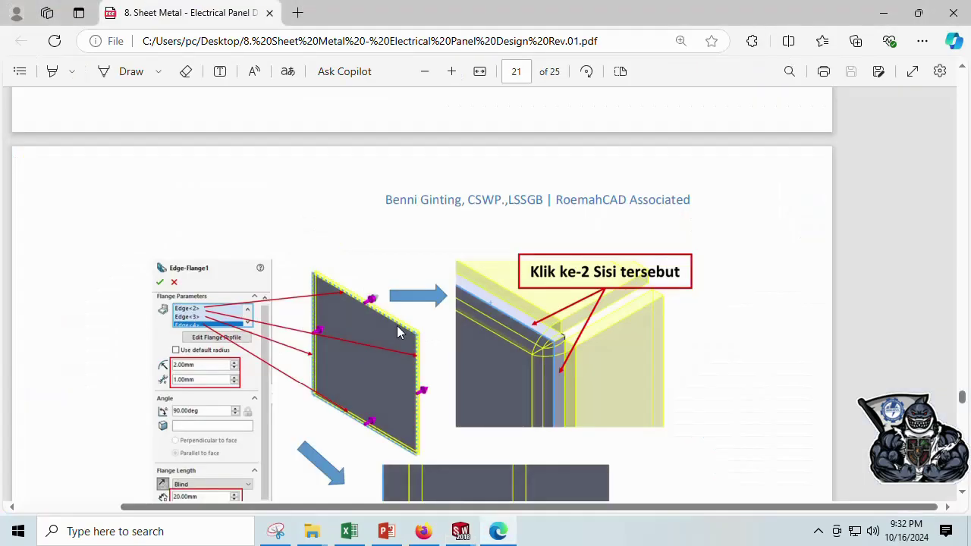
pyautogui.keyDown('ctrl'); pyautogui.scroll(5, 203, 227); pyautogui.keyUp('ctrl')
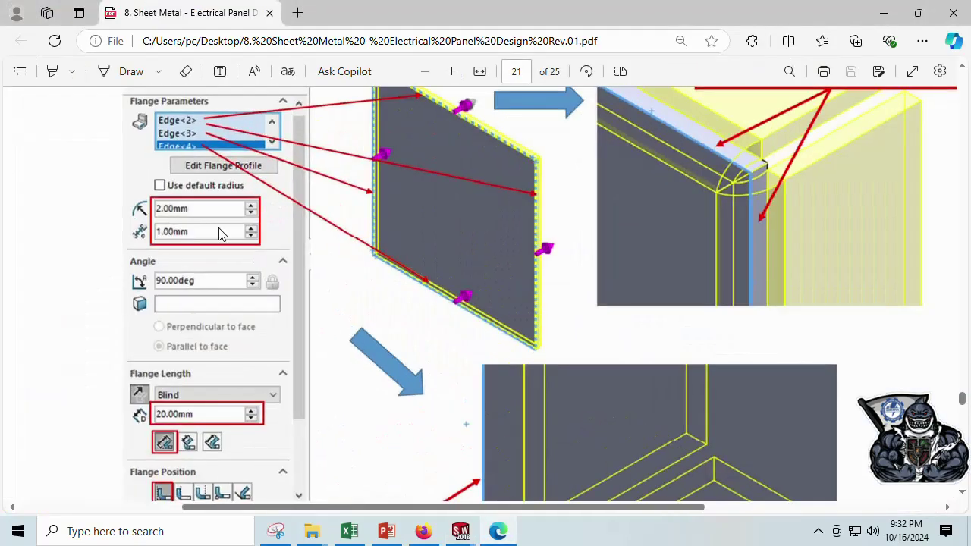
pyautogui.hotkey('alt', 'Tab')
pyautogui.click(67, 283)
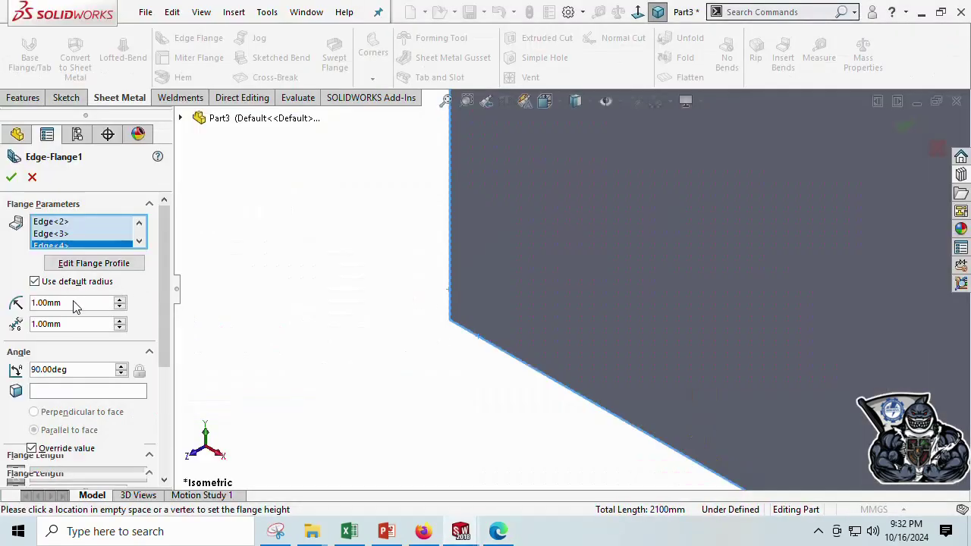
pyautogui.click(79, 304)
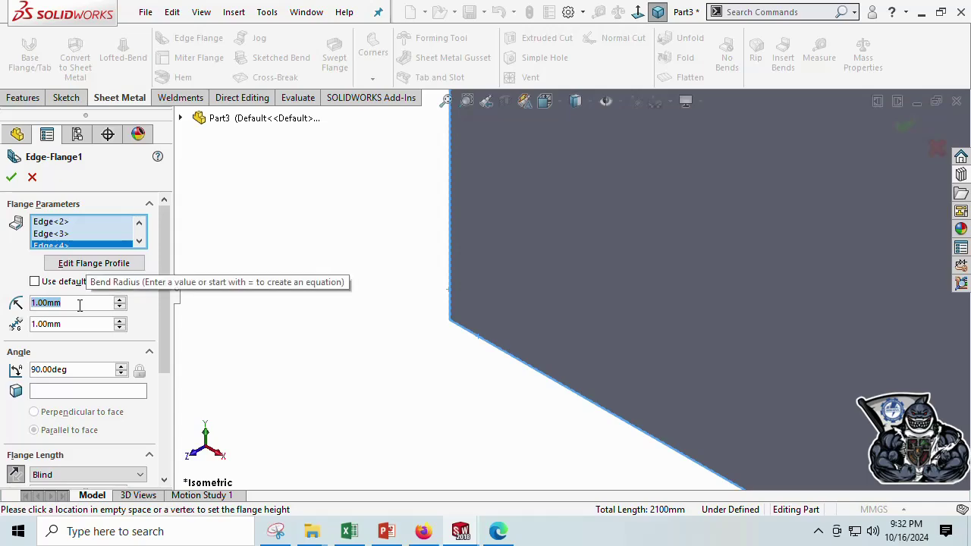
pyautogui.write('2')
# Step: Check the flange length in the PDF guide and set the blind edge flange length to 20 mm
pyautogui.moveTo(168, 296); pyautogui.dragTo(171, 359)
pyautogui.hotkey('alt', 'Tab')
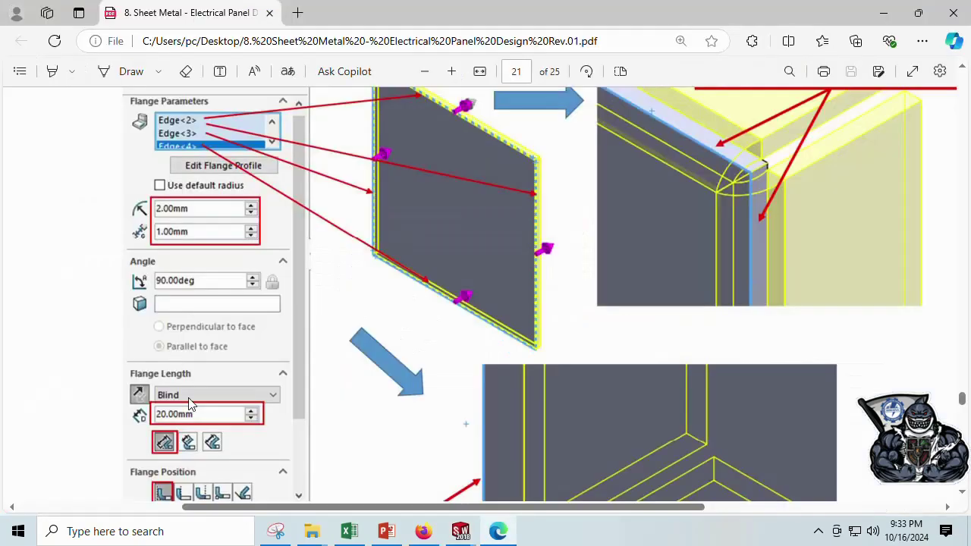
pyautogui.hotkey('alt', 'Tab')
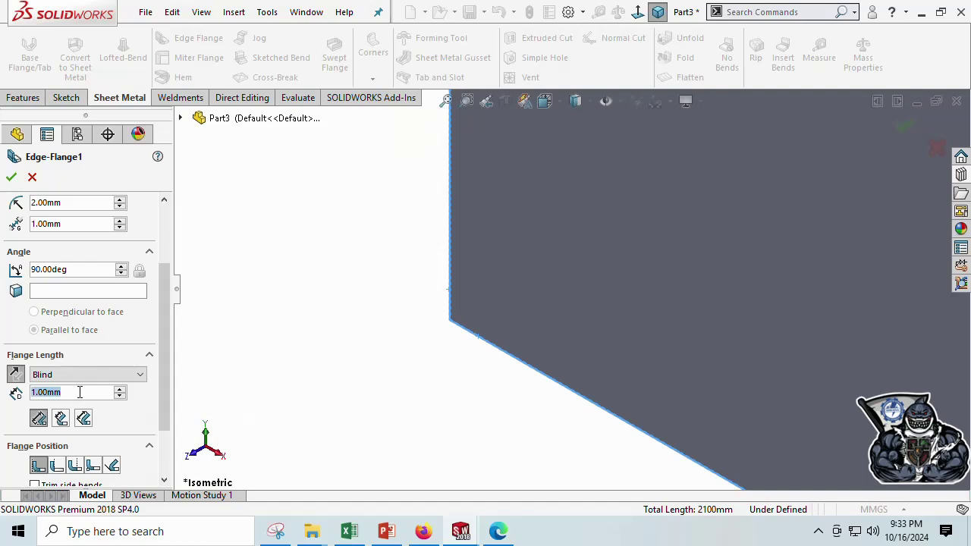
pyautogui.write('20')
pyautogui.press('Return')
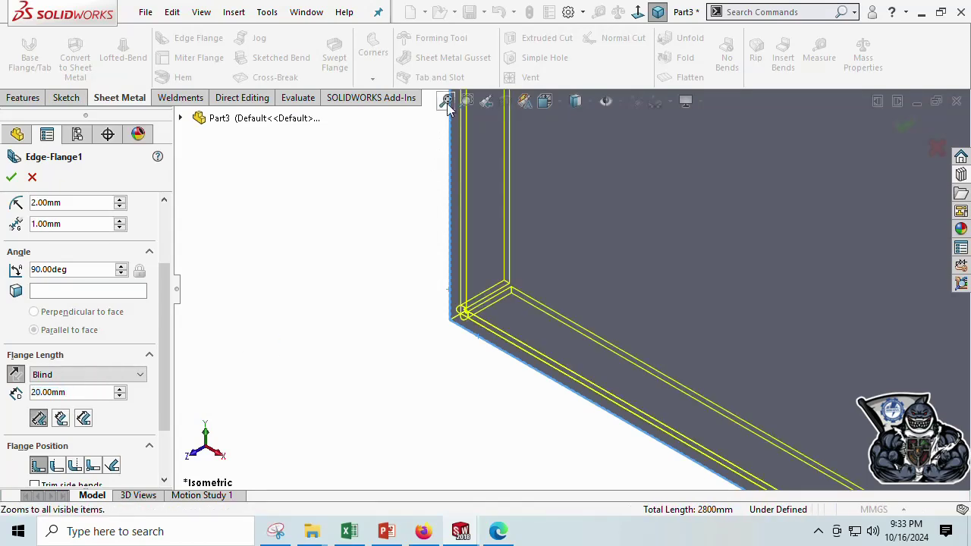
# Step: Compare the flange position settings with the PDF guide, check the preview in the Right view, and finish the edge flange
pyautogui.click(446, 101)
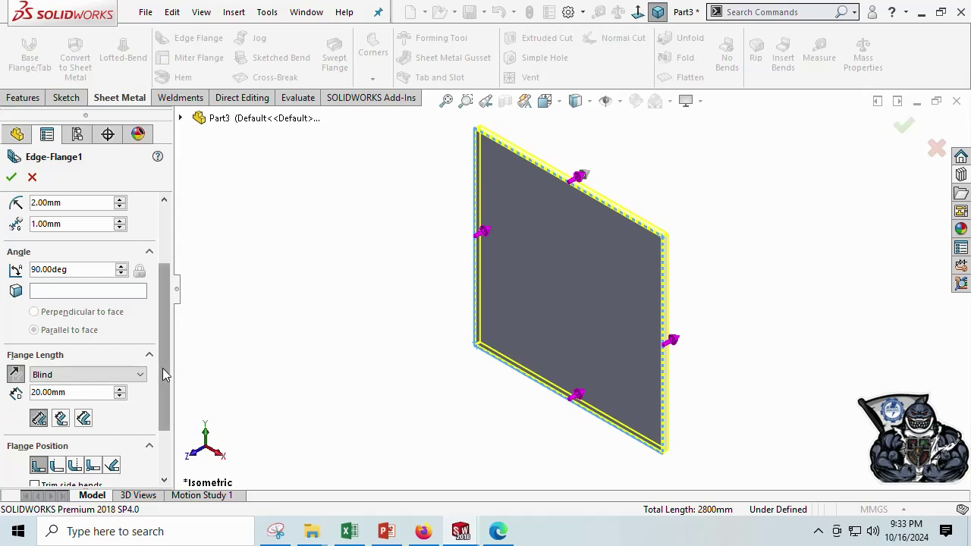
pyautogui.scroll(-3, 159, 425)
pyautogui.hotkey('alt', 'Tab')
pyautogui.scroll(-5, 249, 442)
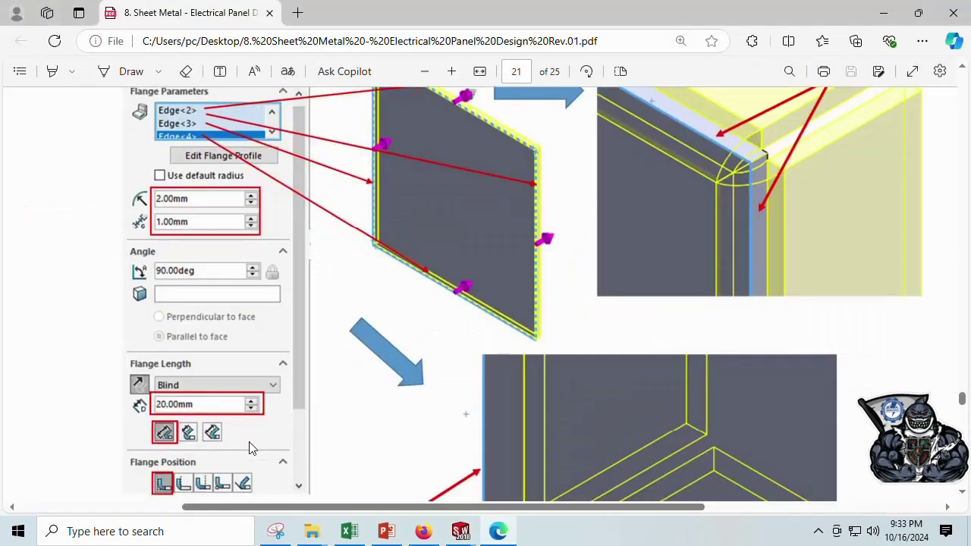
pyautogui.hotkey('alt', 'Tab')
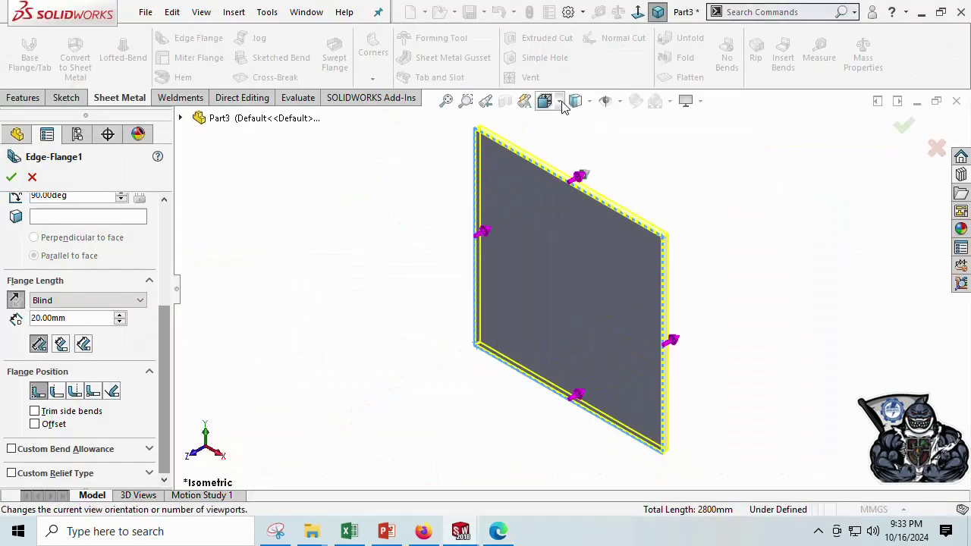
pyautogui.click(545, 101)
pyautogui.click(629, 144)
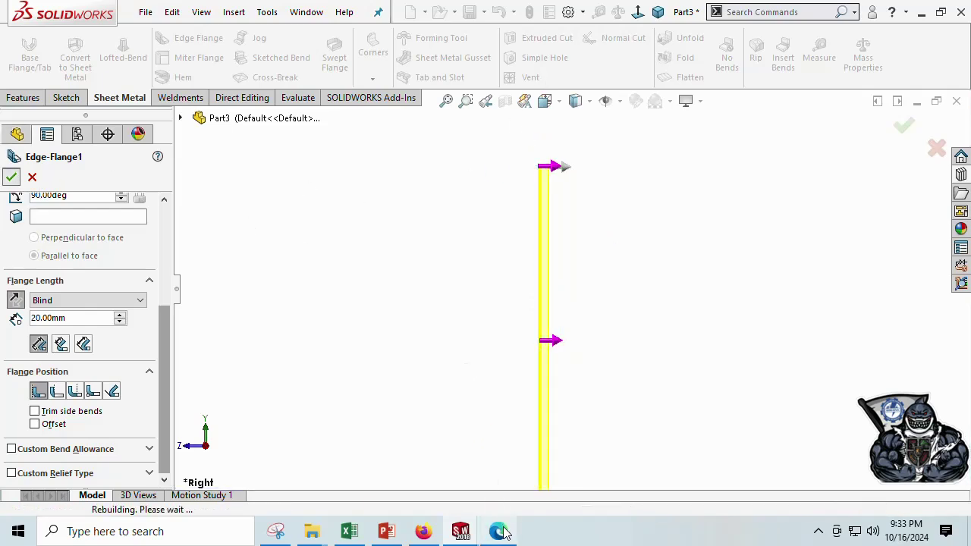
pyautogui.moveTo(497, 531)
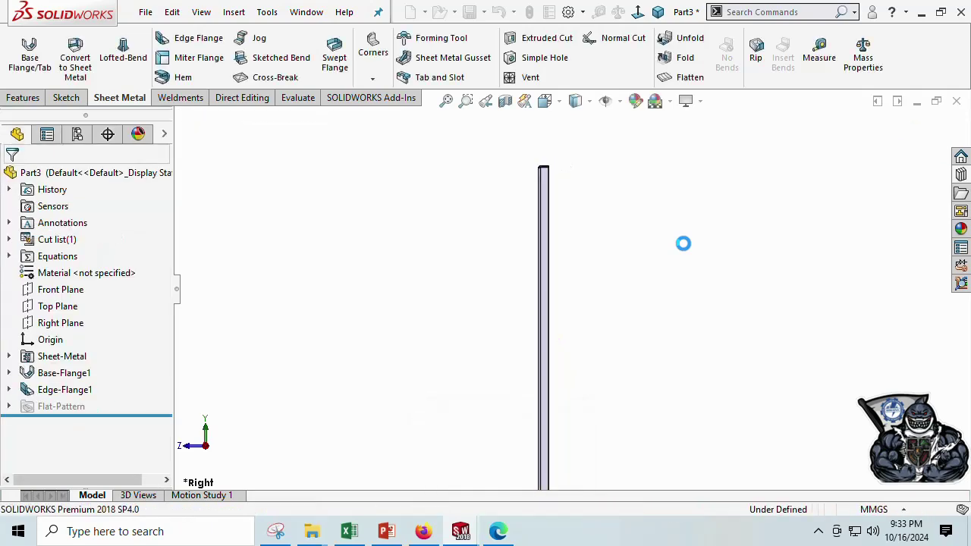
pyautogui.click(658, 12)
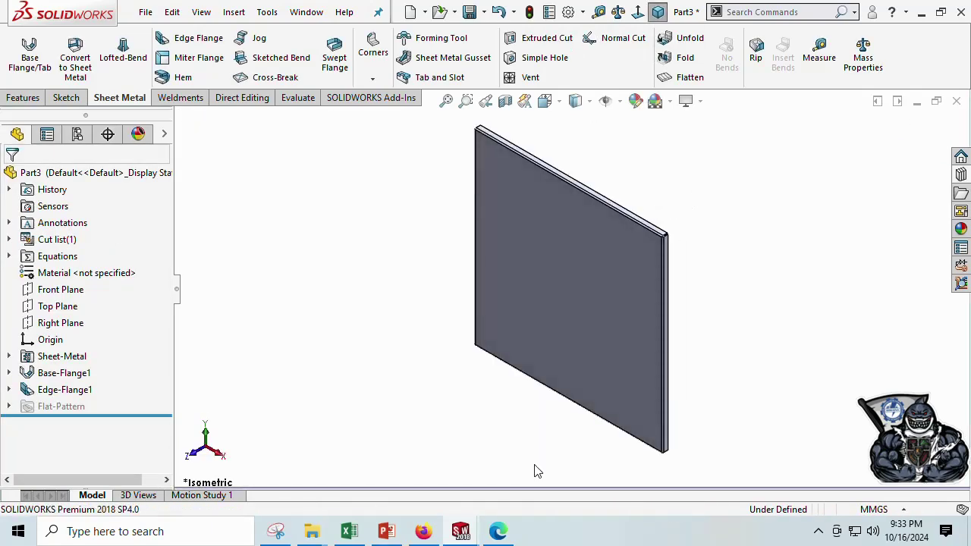
# Step: Switch to Edge and read the PDF guide's pages on the second edge flange and the sketch that follows it
pyautogui.click(498, 531)
pyautogui.scroll(-6, 558, 400)
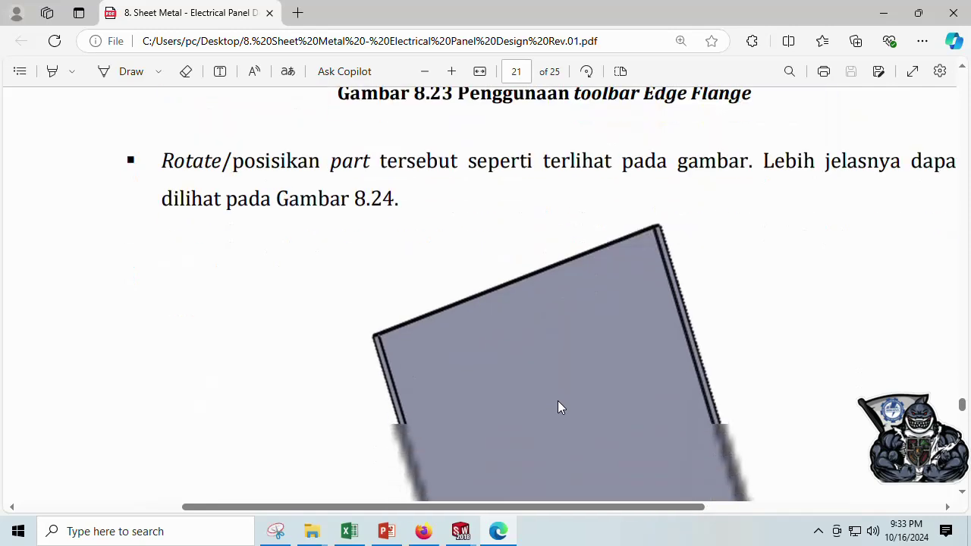
pyautogui.scroll(-10, 558, 401)
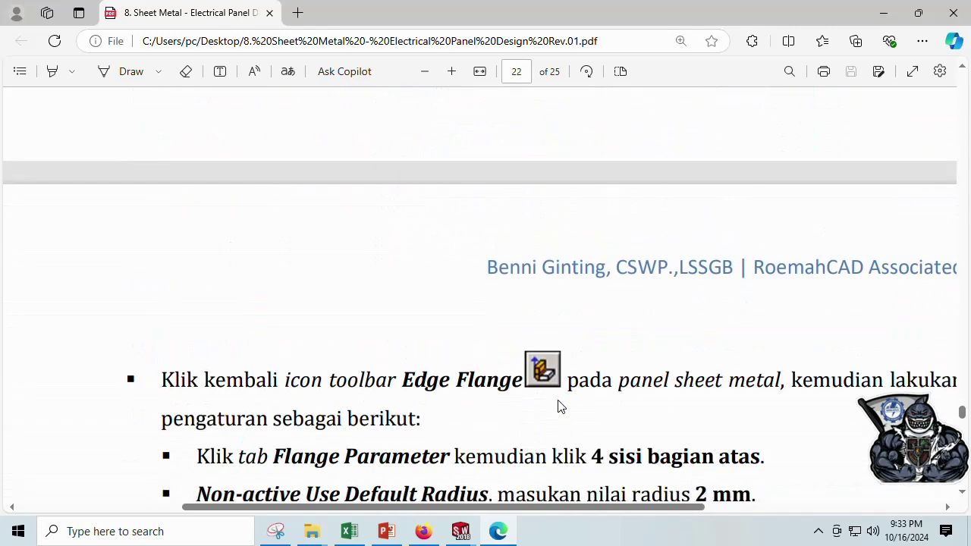
pyautogui.scroll(-10, 558, 407)
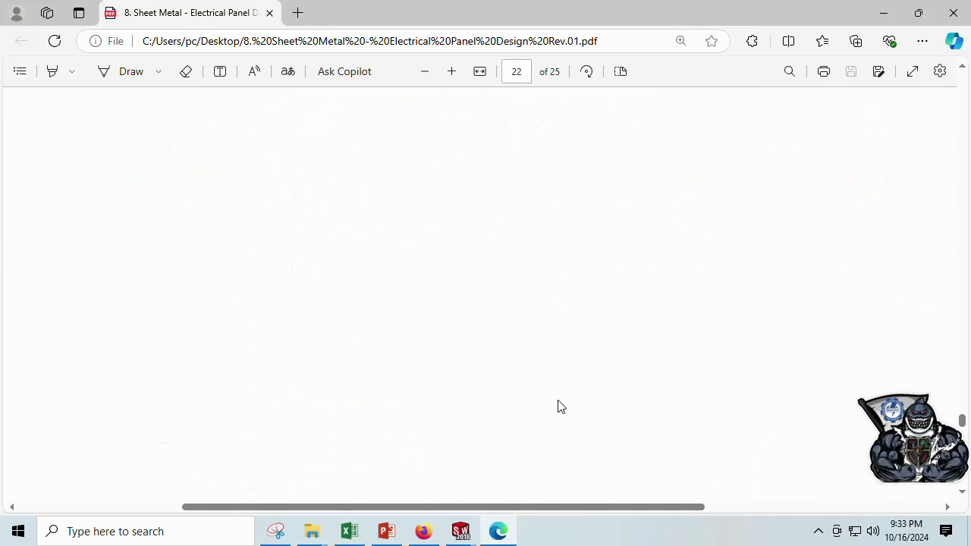
pyautogui.scroll(-8, 560, 408)
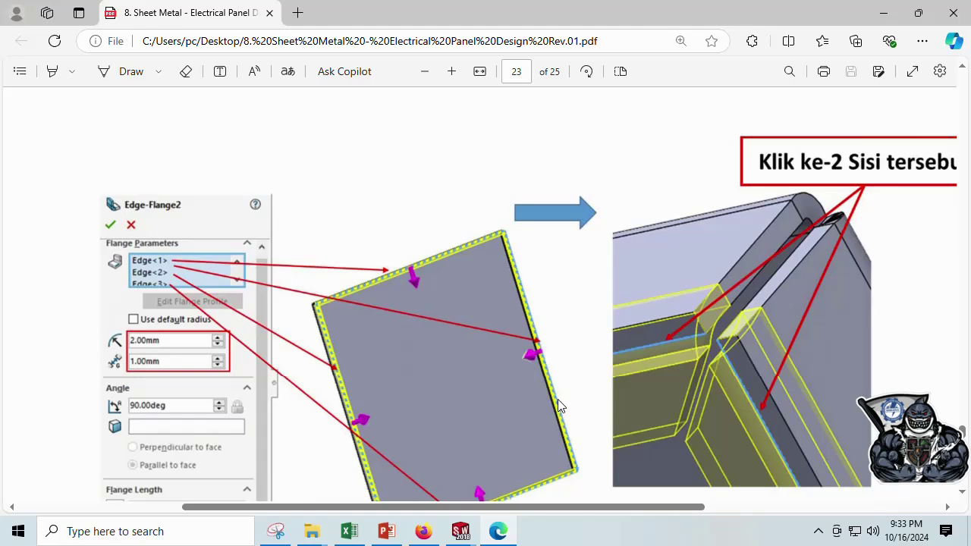
pyautogui.scroll(-10, 558, 399)
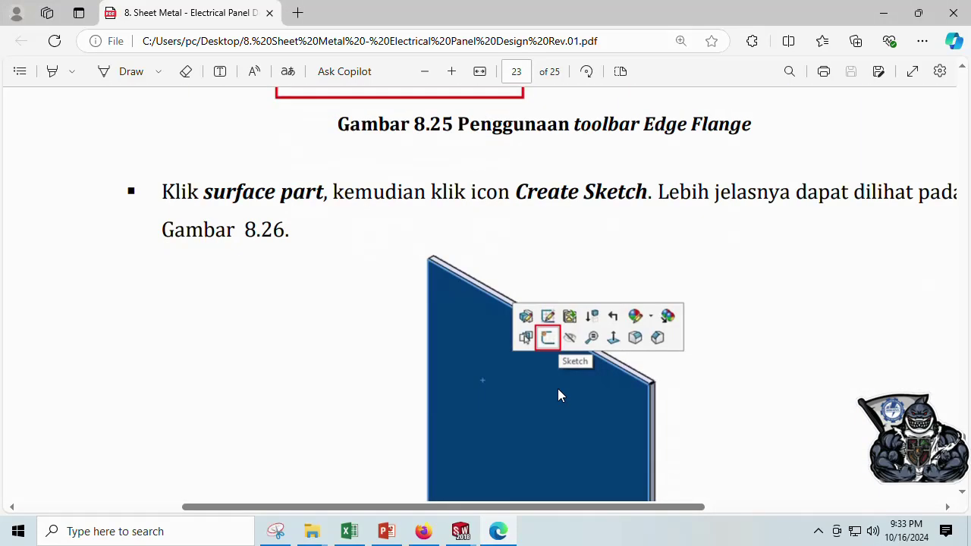
pyautogui.scroll(10, 558, 395)
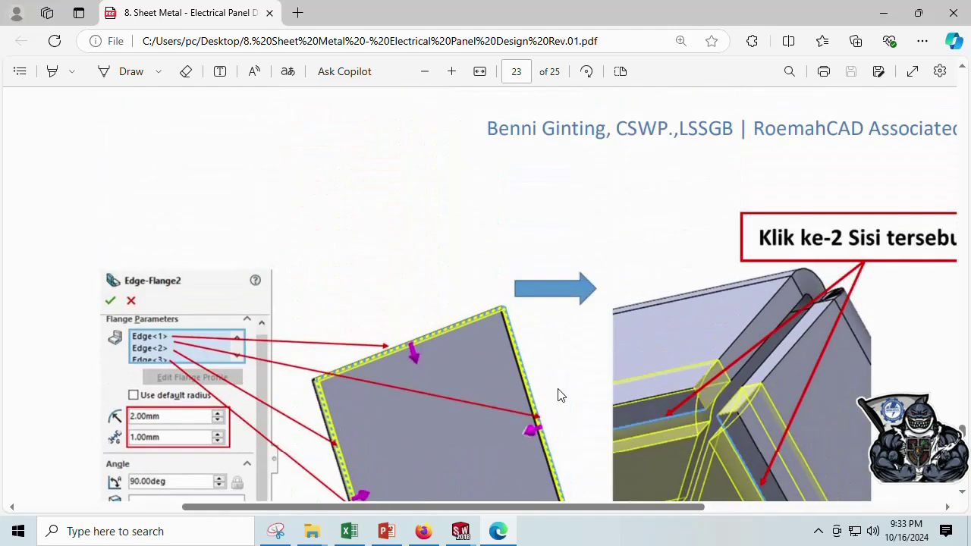
# Step: Compare the flanged part in SOLIDWORKS with the PDF guide's instructions and figures for the second edge flange in Edge
pyautogui.hotkey('alt', 'Tab')
pyautogui.scroll(-5, 676, 254)
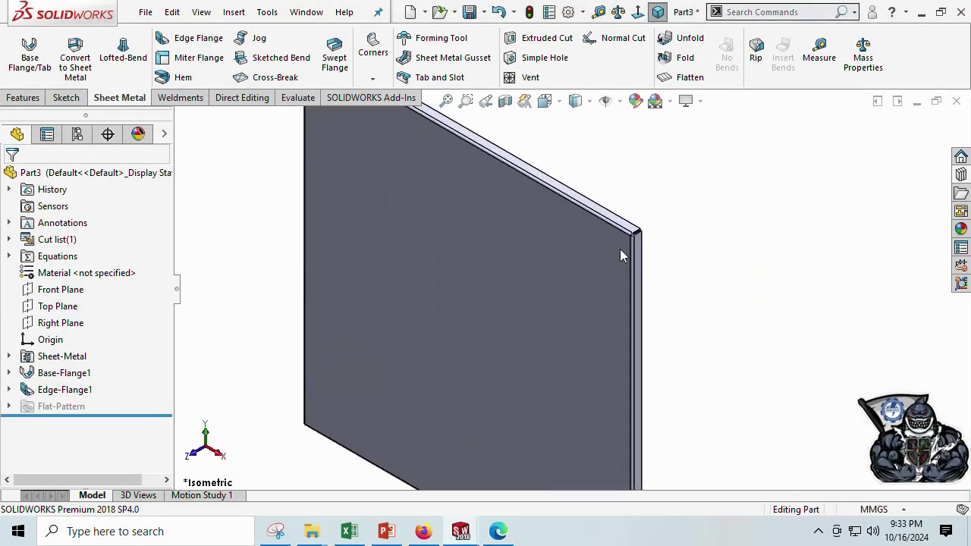
pyautogui.moveTo(620, 256); pyautogui.dragTo(609, 152, button='middle')
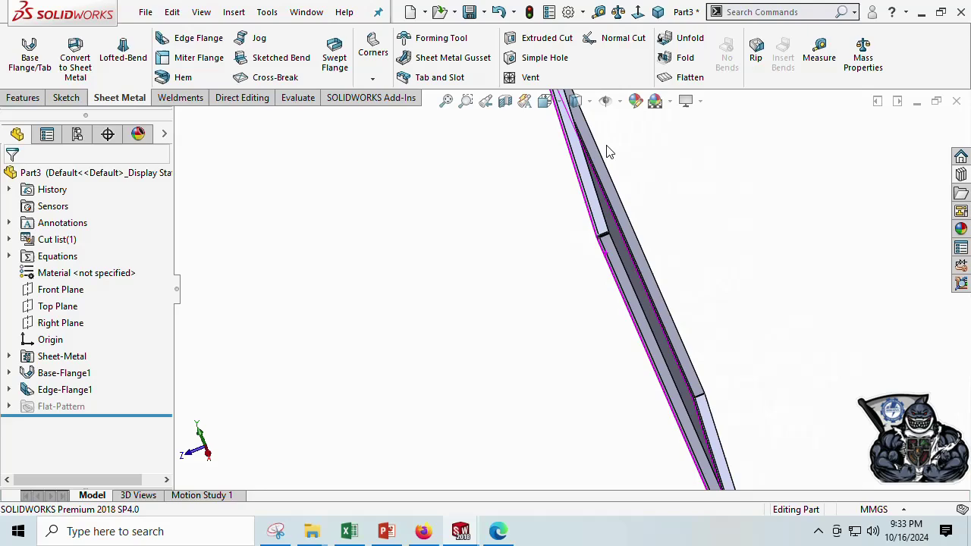
pyautogui.click(659, 12)
pyautogui.hotkey('alt', 'Tab')
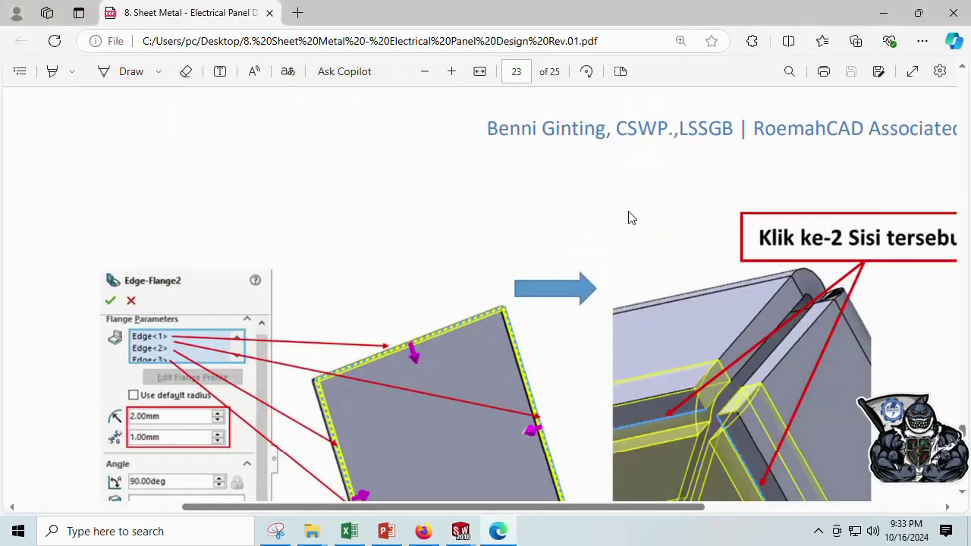
pyautogui.scroll(4, 632, 218)
pyautogui.scroll(10, 632, 217)
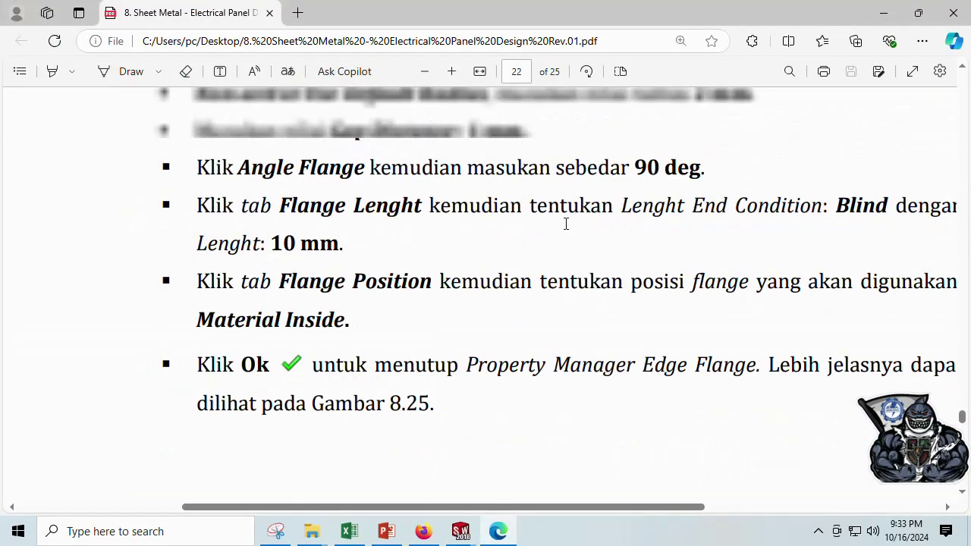
pyautogui.scroll(10, 565, 223)
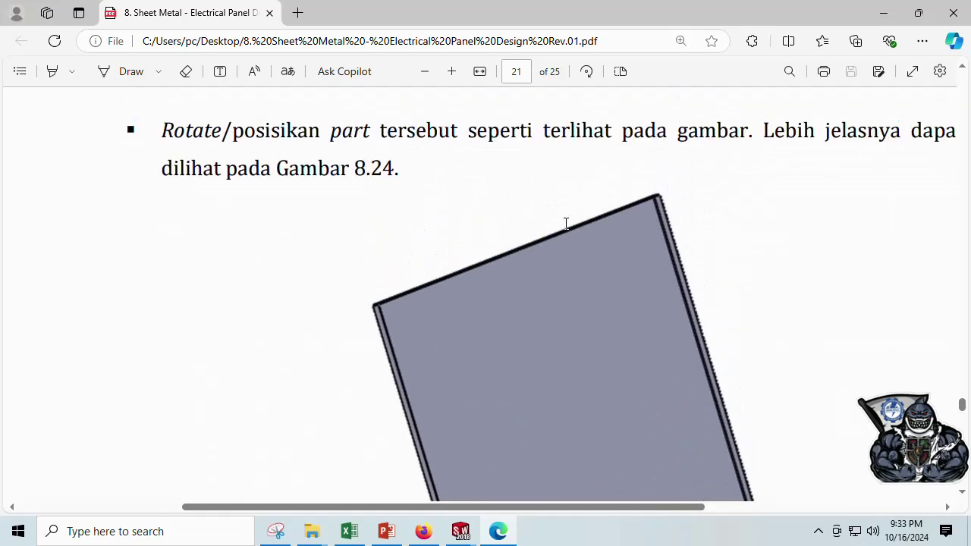
pyautogui.scroll(-2, 444, 341)
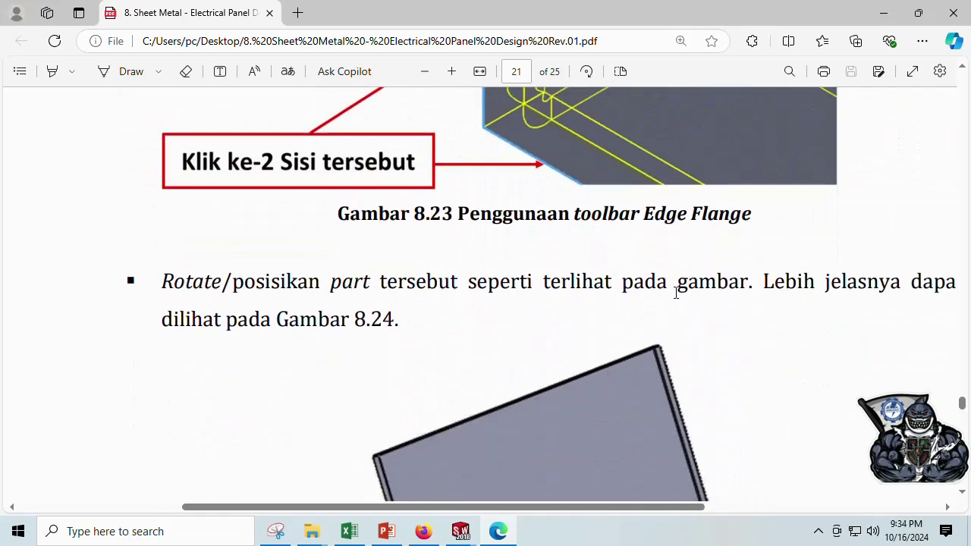
pyautogui.scroll(-10, 675, 293)
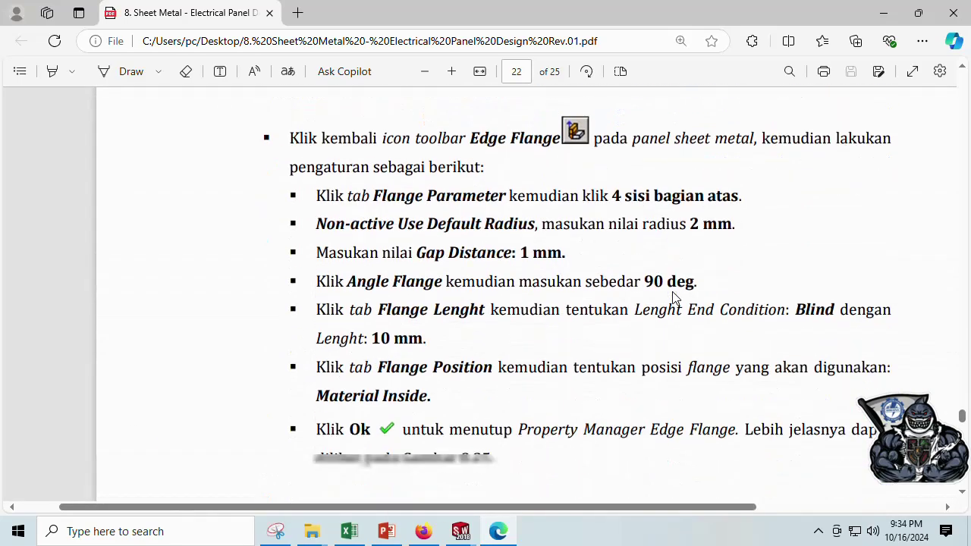
pyautogui.scroll(-2, 676, 297)
pyautogui.scroll(2, 676, 298)
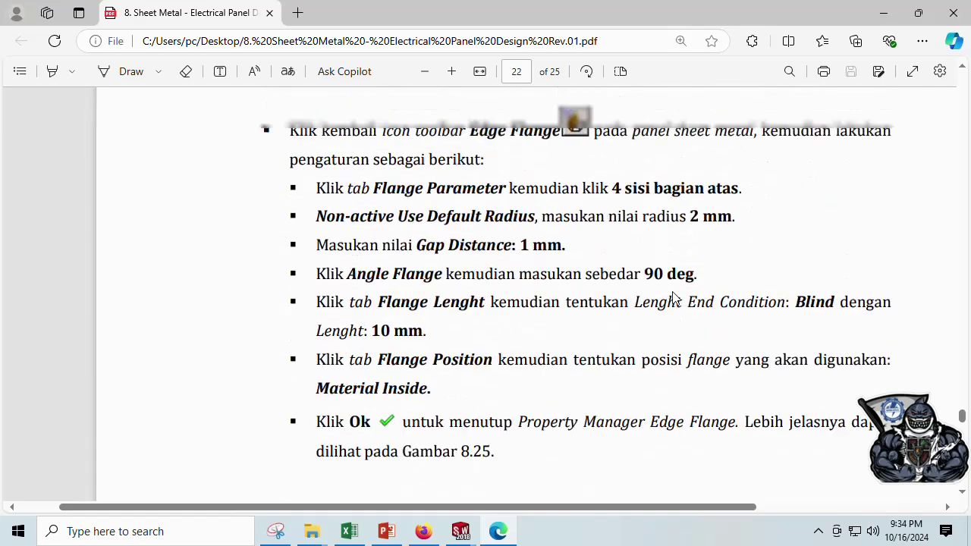
pyautogui.scroll(-6, 676, 298)
pyautogui.scroll(-5, 675, 298)
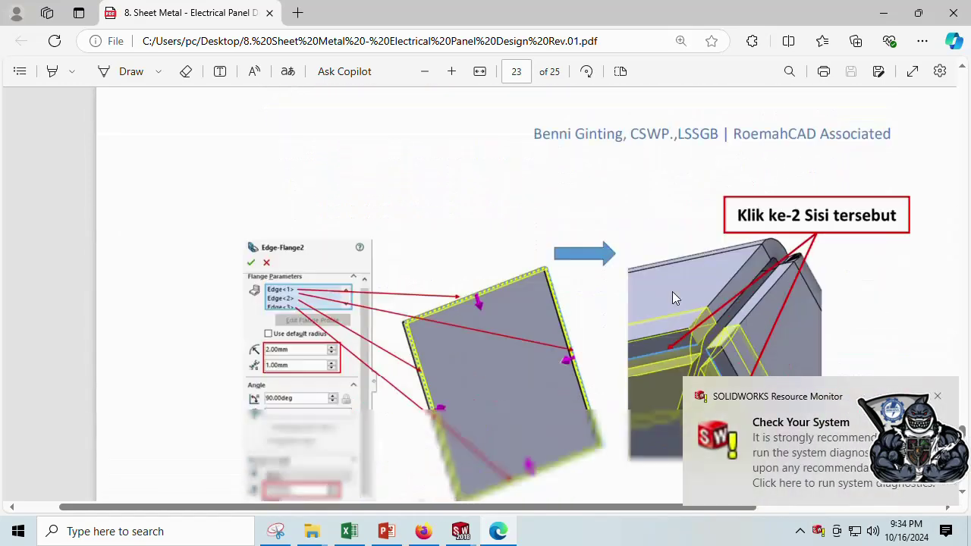
# Step: Switch to SOLIDWORKS and start a second edge flange on the two adjoining inner flange edges at one corner, comparing with the guide
pyautogui.hotkey('alt', 'Tab')
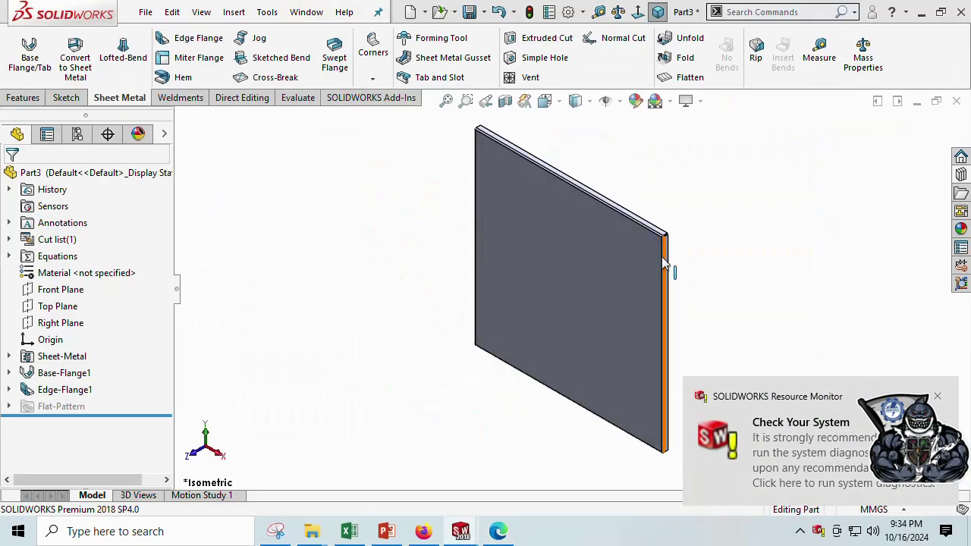
pyautogui.moveTo(705, 253); pyautogui.dragTo(535, 281, button='middle')
pyautogui.scroll(-5, 535, 278)
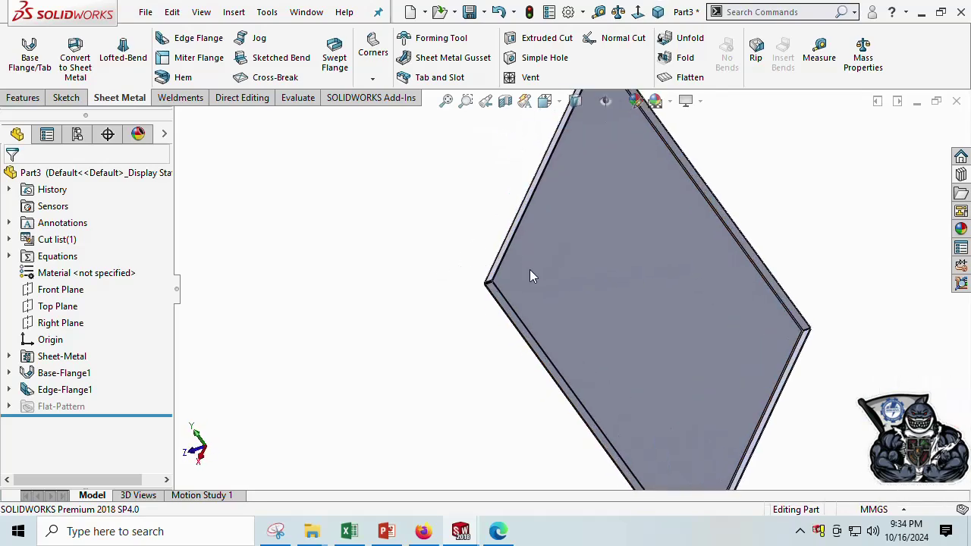
pyautogui.hotkey('alt', 'Tab')
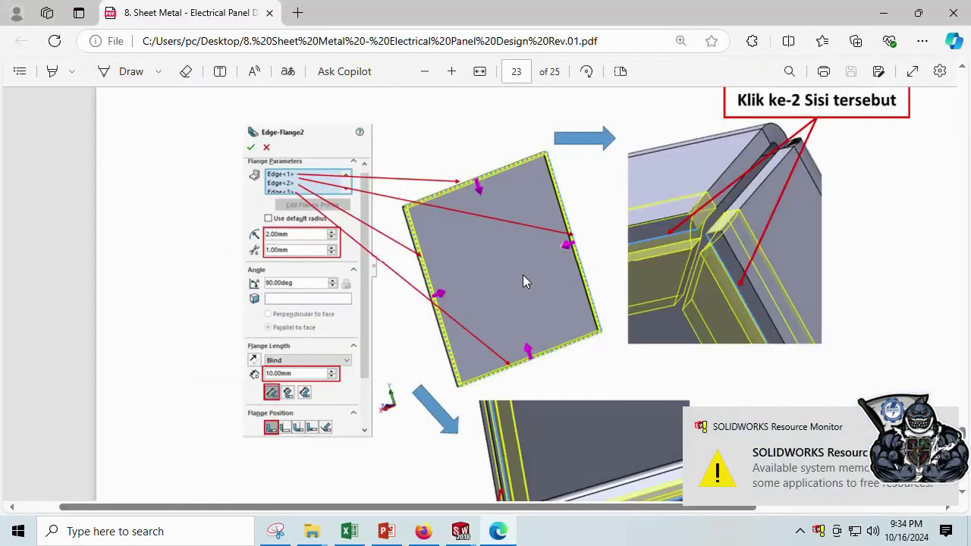
pyautogui.hotkey('alt', 'Tab')
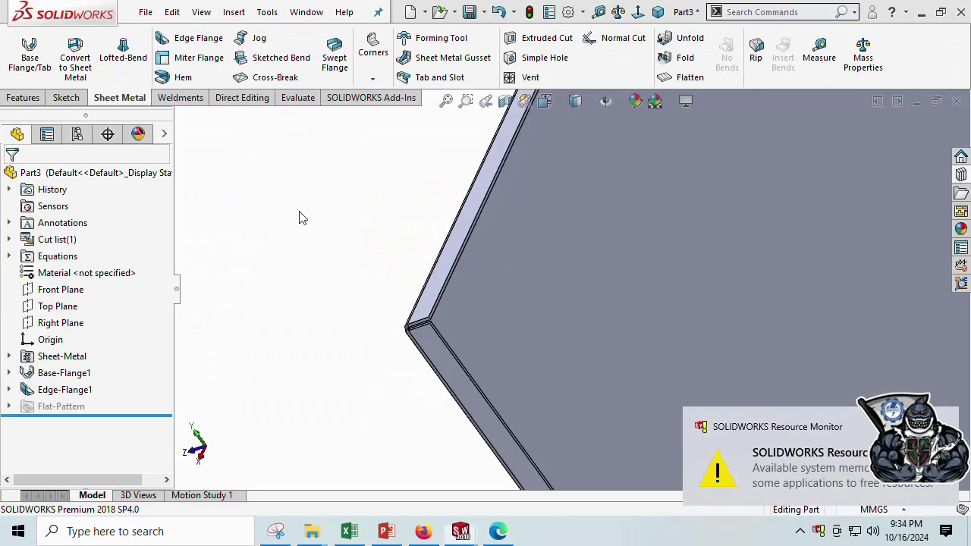
pyautogui.click(190, 42)
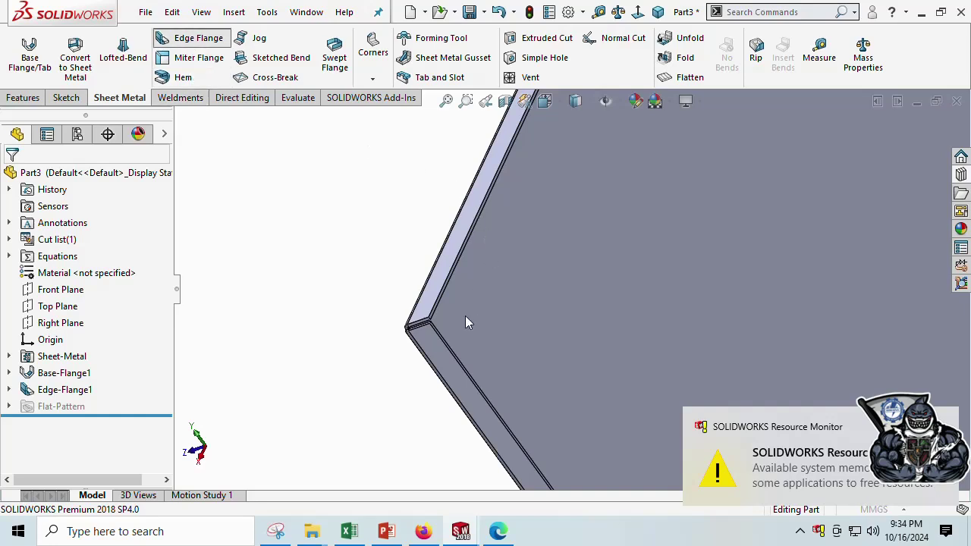
pyautogui.moveTo(465, 322); pyautogui.dragTo(433, 319, button='middle')
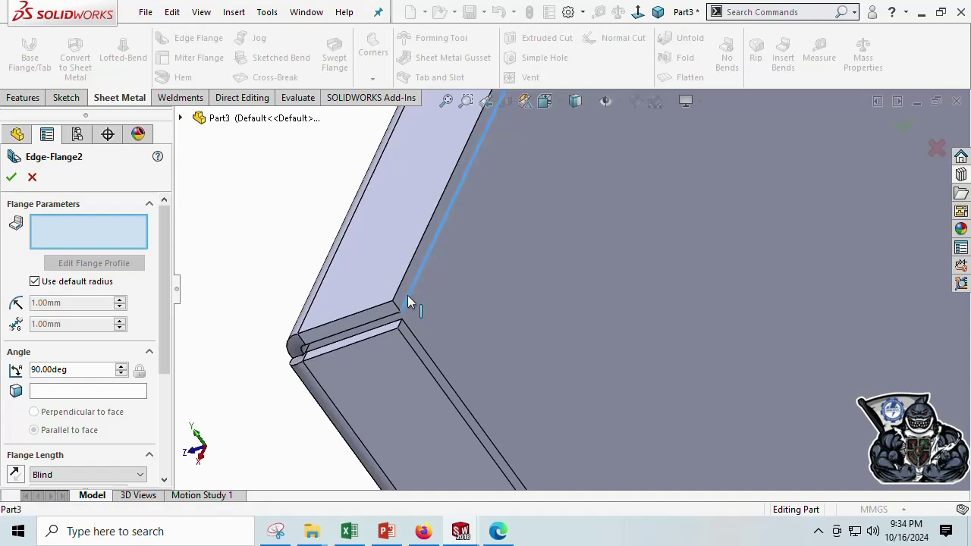
pyautogui.click(407, 296)
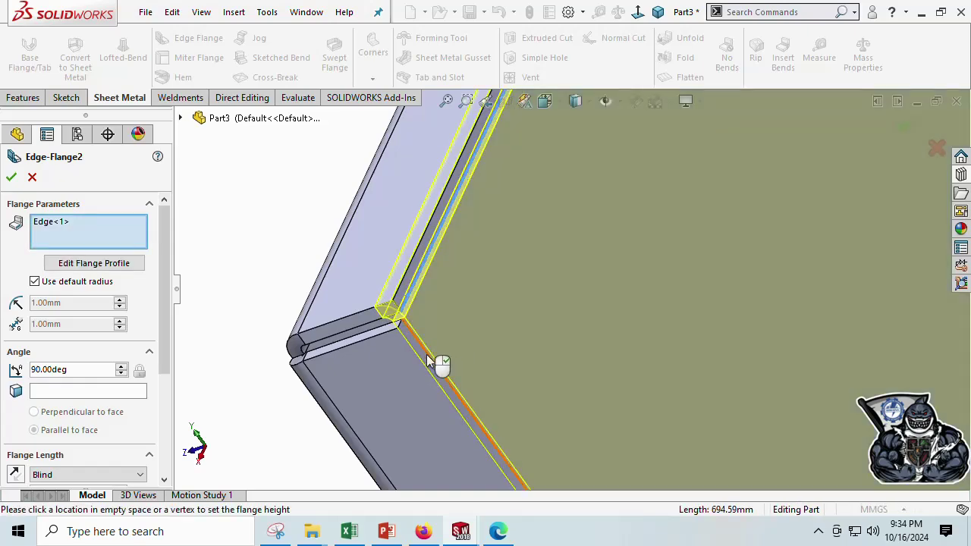
pyautogui.click(426, 354)
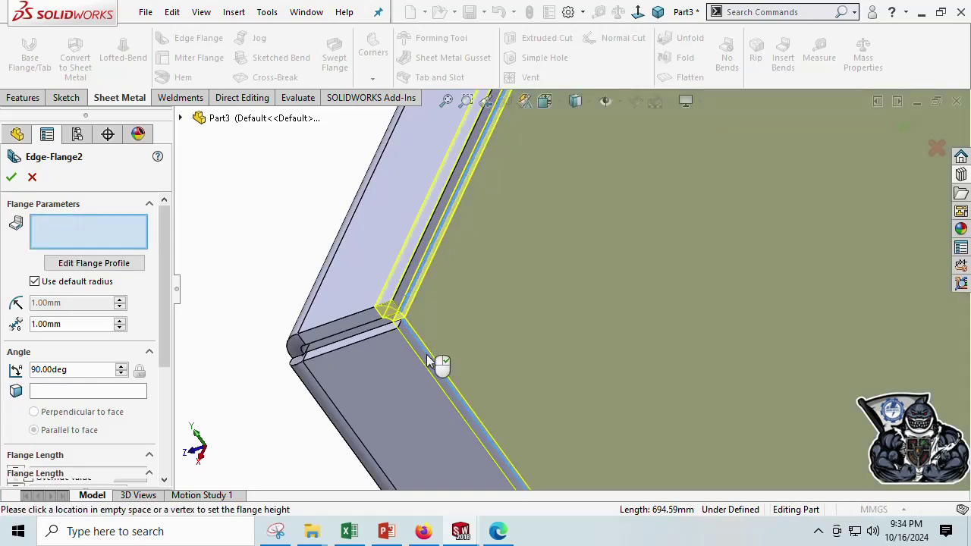
# Step: Check the PDF guide, turn off the default radius for the second edge flange, and set its bend radius to 2 mm
pyautogui.hotkey('alt', 'Tab')
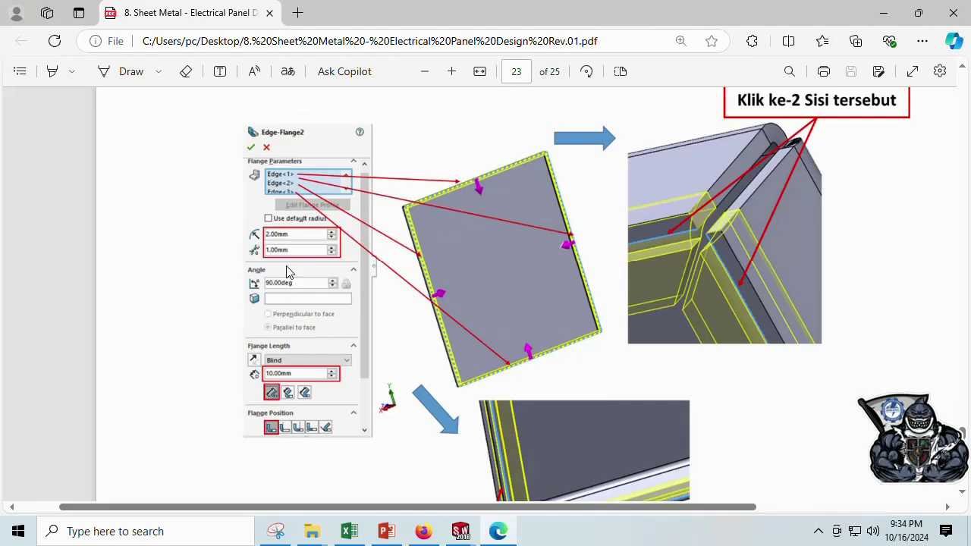
pyautogui.hotkey('alt', 'Tab')
pyautogui.click(35, 283)
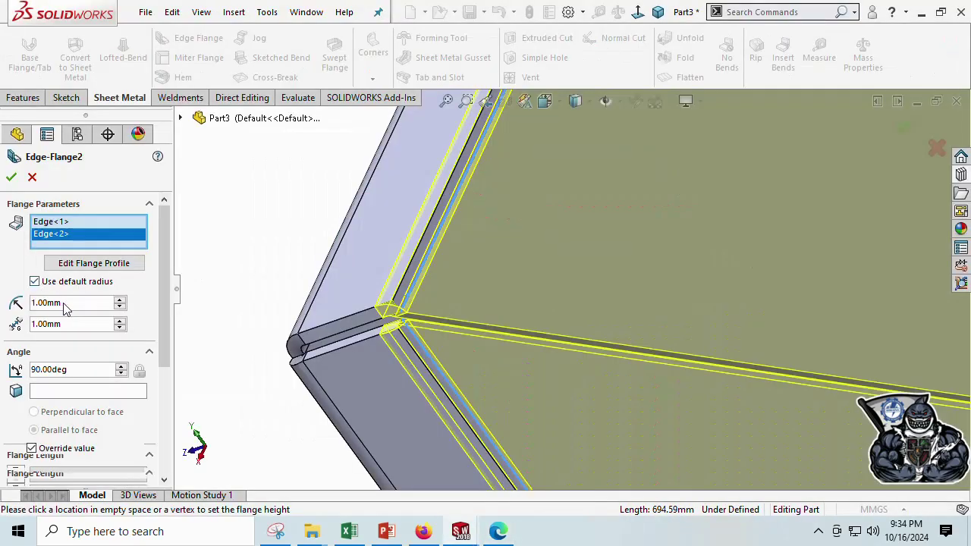
pyautogui.write('2')
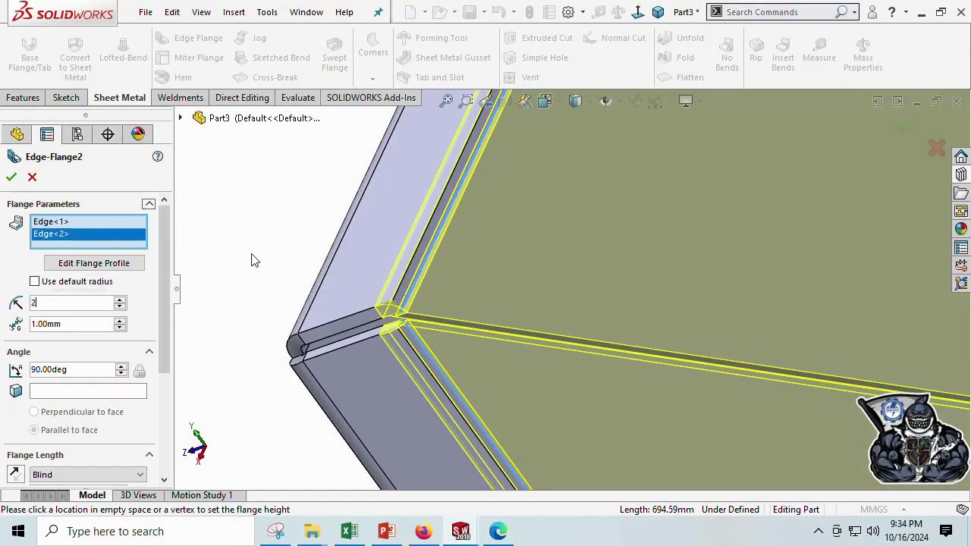
pyautogui.press('Return')
# Step: Check the flange length in the PDF guide and set the second edge flange's blind length to 10 mm
pyautogui.scroll(-3, 166, 334)
pyautogui.scroll(-1, 165, 333)
pyautogui.hotkey('alt', 'Tab')
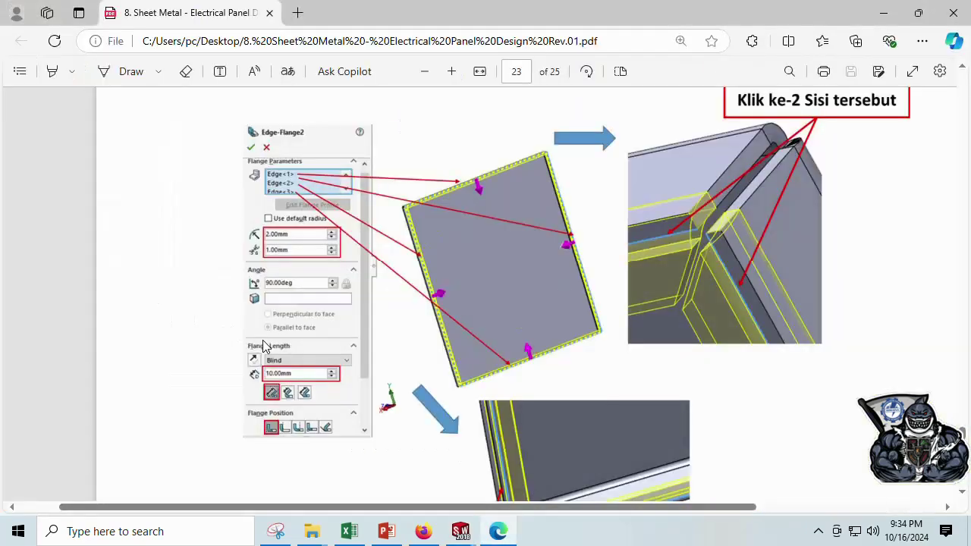
pyautogui.hotkey('alt', 'Tab')
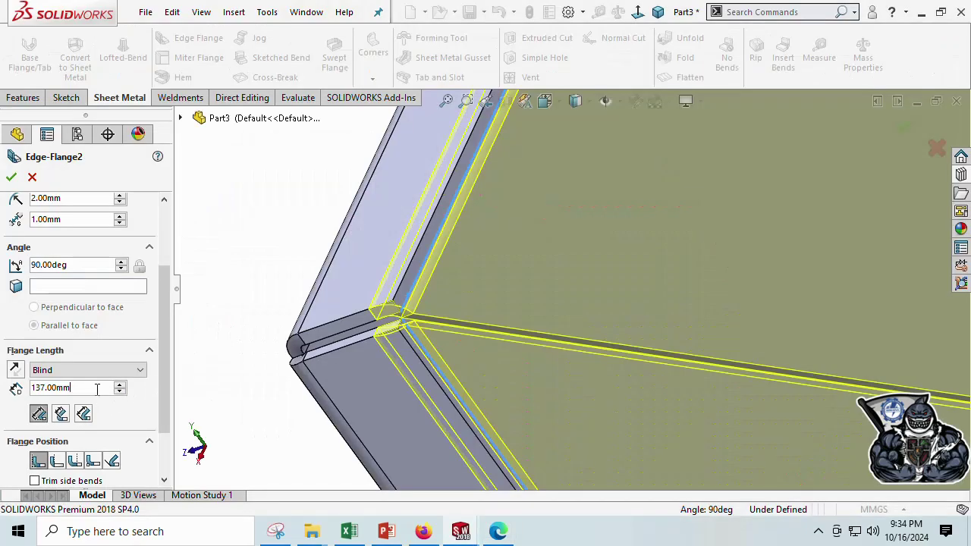
pyautogui.write('10')
pyautogui.press('Return')
pyautogui.scroll(-2, 161, 364)
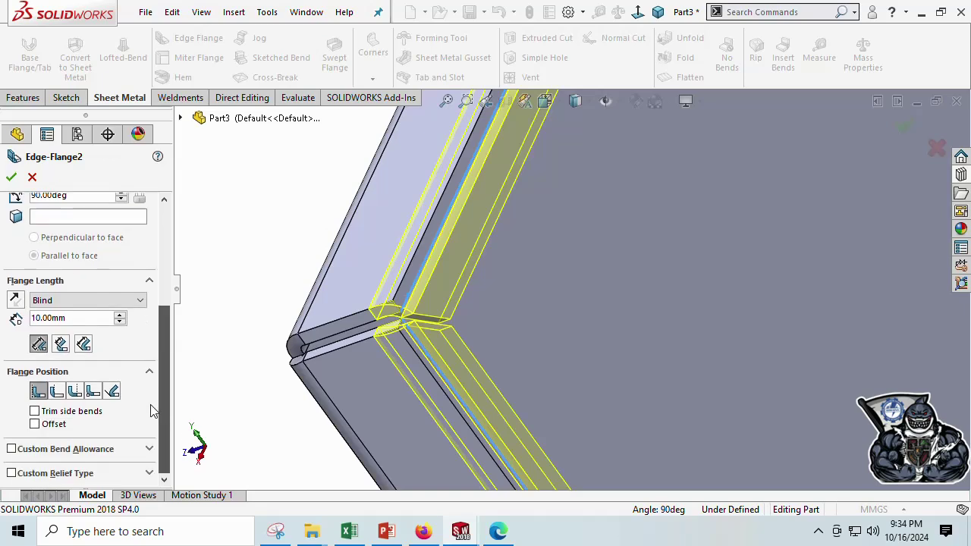
# Step: Add the two flange edges at the opposite corner to the selection, finish the second edge flange, and show the isometric view
pyautogui.click(447, 101)
pyautogui.click(465, 102)
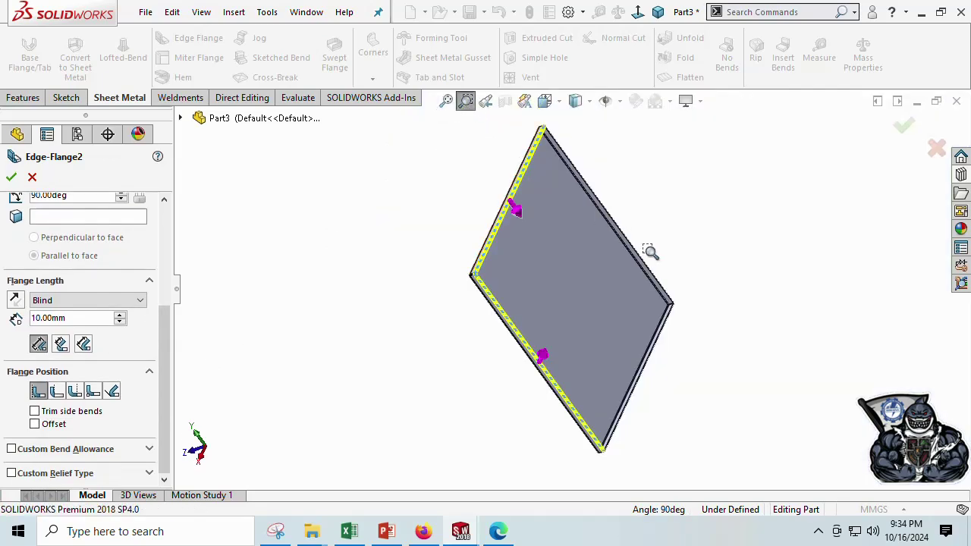
pyautogui.moveTo(672, 311); pyautogui.dragTo(673, 313)
pyautogui.scroll(3, 654, 429)
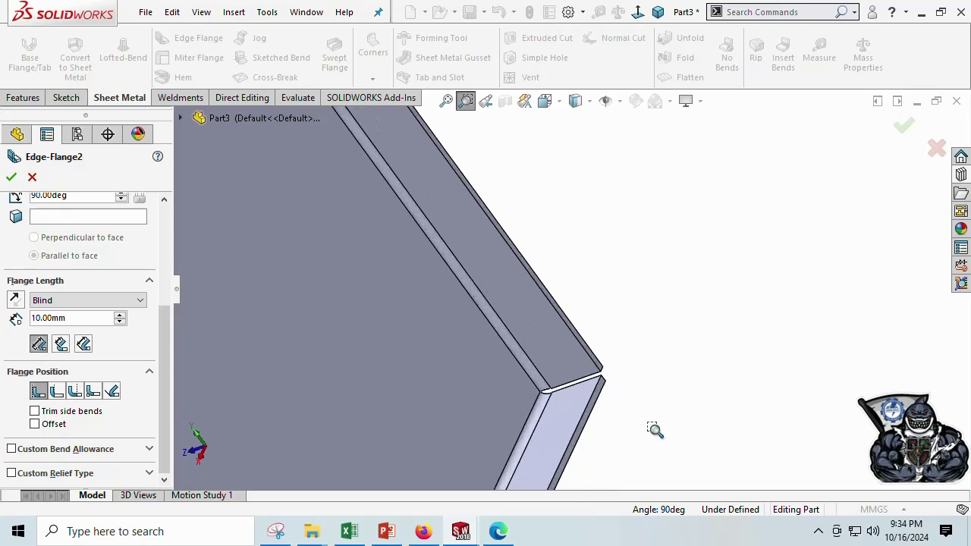
pyautogui.moveTo(315, 254); pyautogui.dragTo(349, 259)
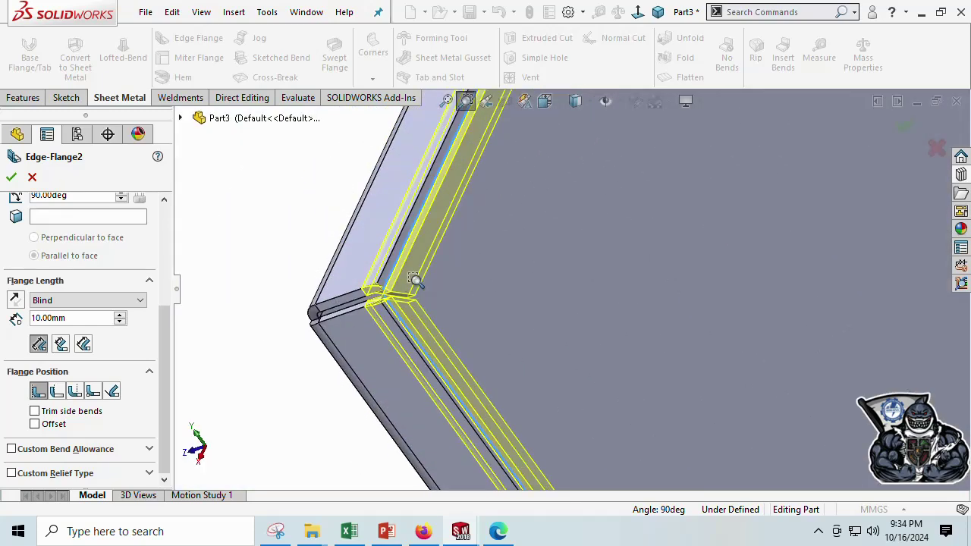
pyautogui.press('f')
pyautogui.moveTo(680, 326); pyautogui.dragTo(631, 301)
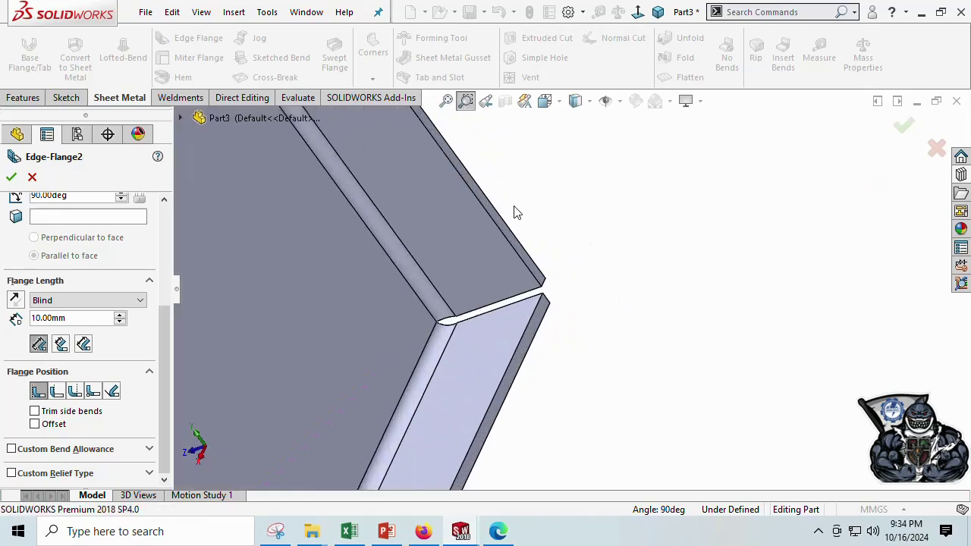
pyautogui.click(512, 254)
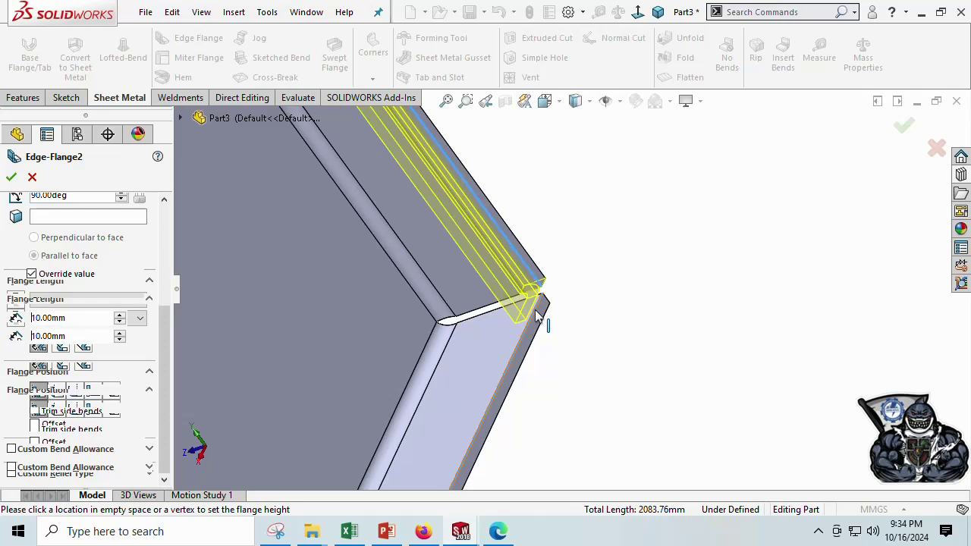
pyautogui.click(536, 317)
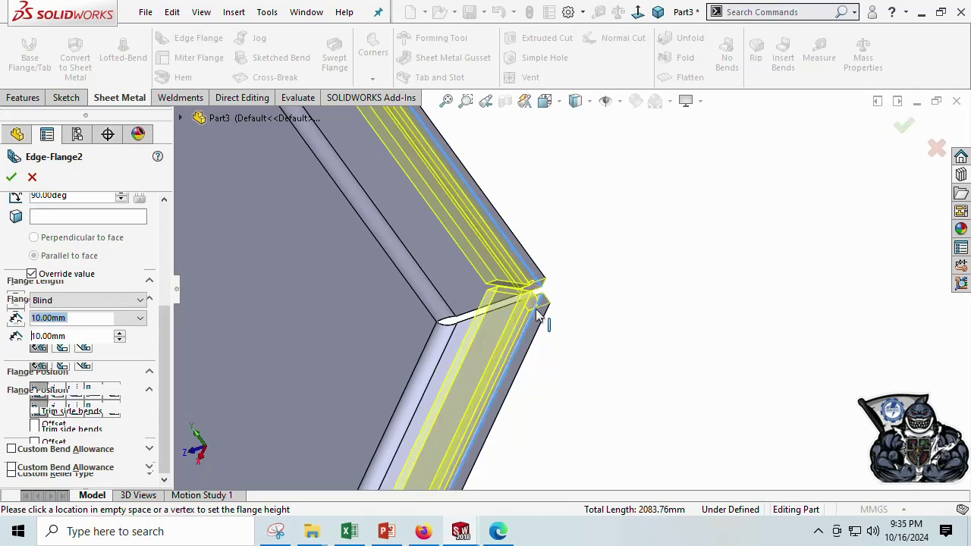
pyautogui.click(10, 178)
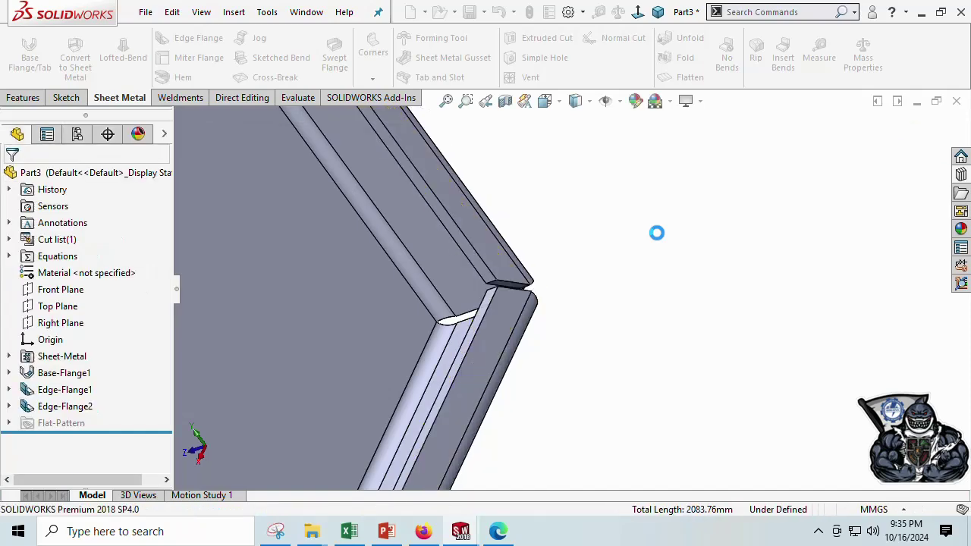
pyautogui.click(657, 11)
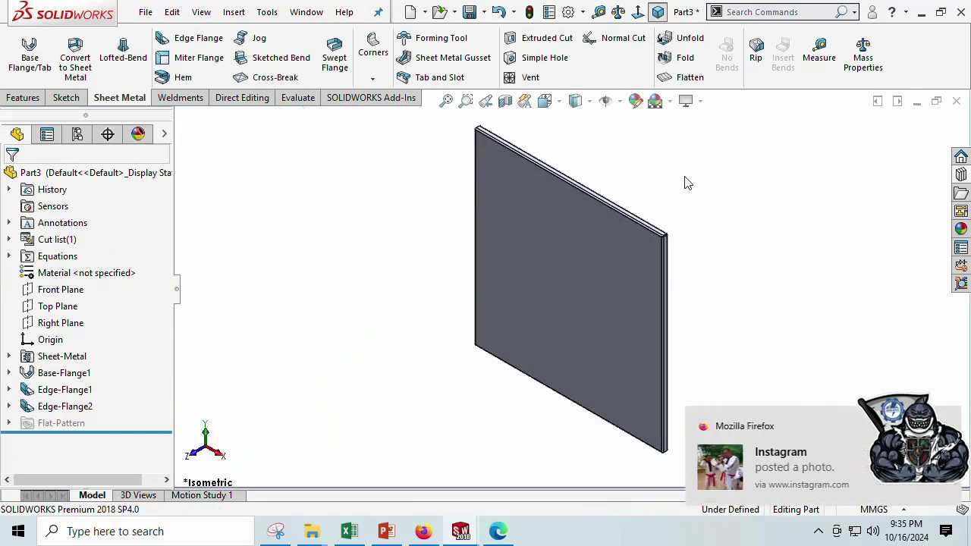
# Step: Check the PDF guide for the next operation and start a sketch on the plate's large front face in SOLIDWORKS
pyautogui.hotkey('alt', 'Tab')
pyautogui.scroll(-5, 644, 260)
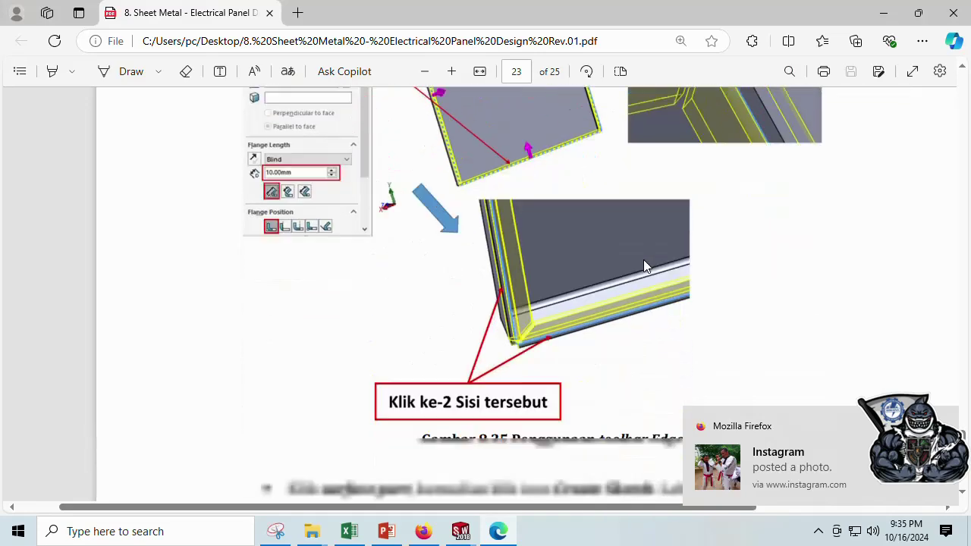
pyautogui.scroll(-3, 644, 266)
pyautogui.hotkey('alt', 'Tab')
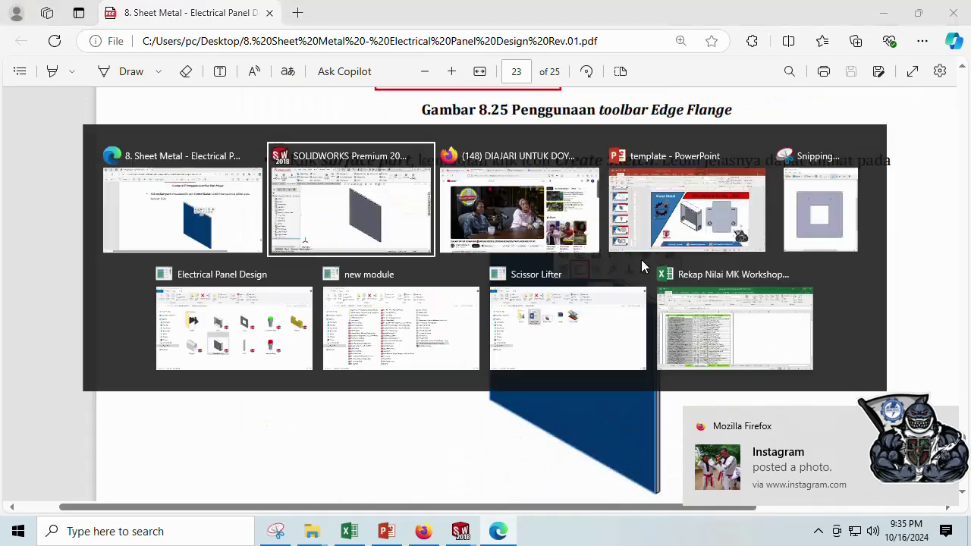
pyautogui.click(569, 244)
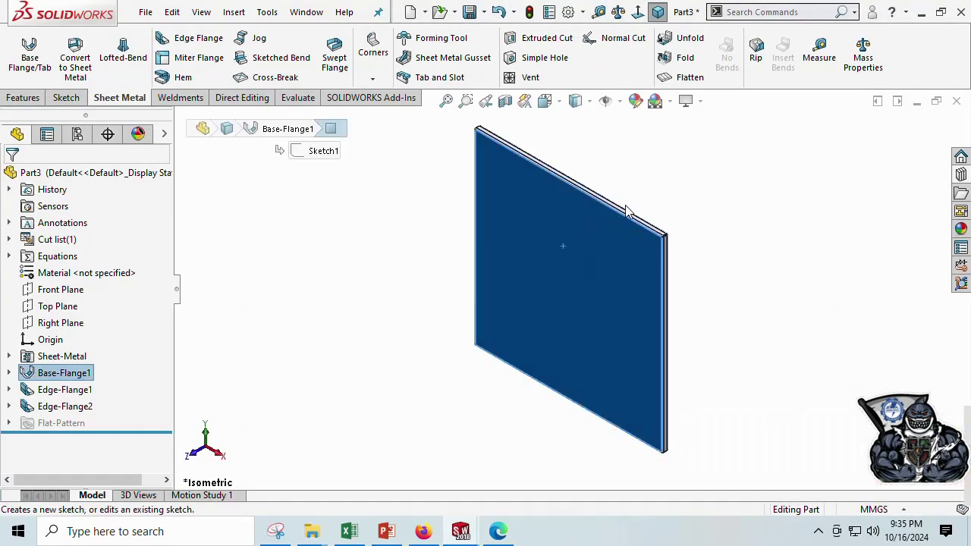
pyautogui.click(627, 203)
# Step: Check the sketch figure in the PDF guide and draw a center rectangle about 255 x 189 mm from the origin in SOLIDWORKS
pyautogui.hotkey('alt', 'Tab')
pyautogui.scroll(-10, 552, 269)
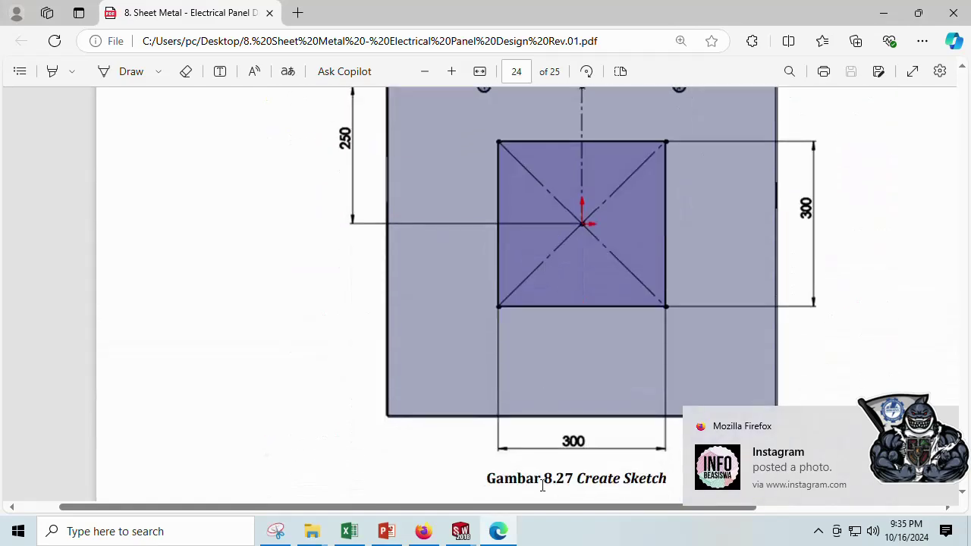
pyautogui.moveTo(541, 503); pyautogui.dragTo(679, 506)
pyautogui.scroll(1, 536, 346)
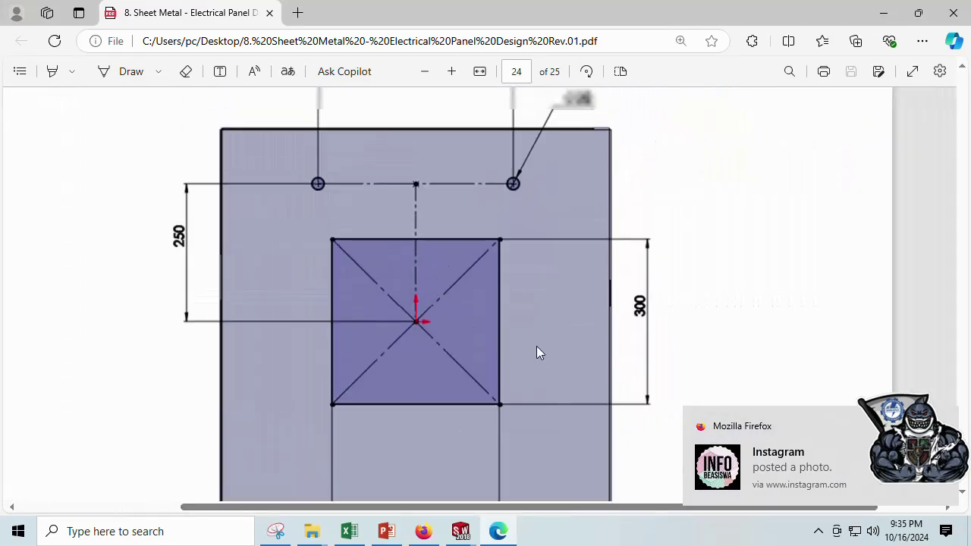
pyautogui.scroll(1, 536, 350)
pyautogui.hotkey('alt', 'Tab')
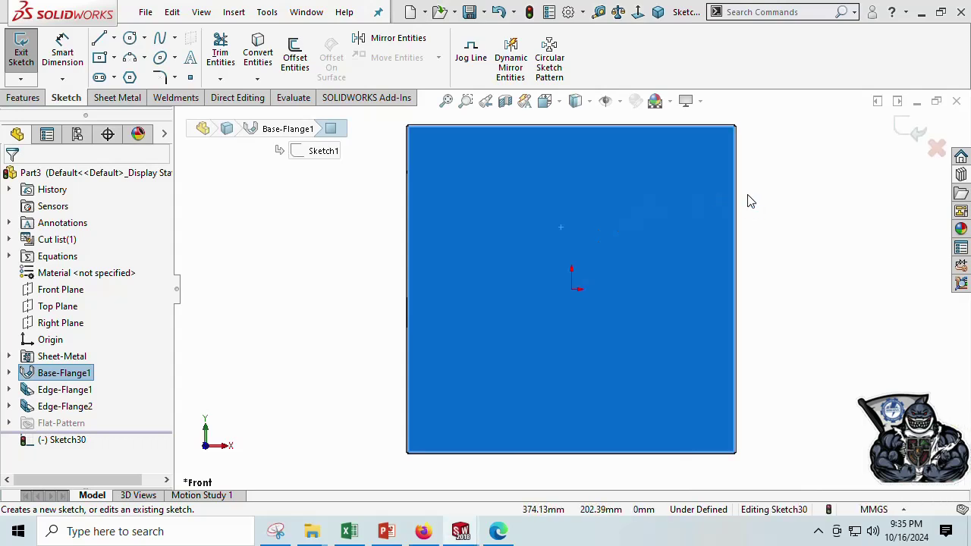
pyautogui.click(747, 201)
pyautogui.click(101, 61)
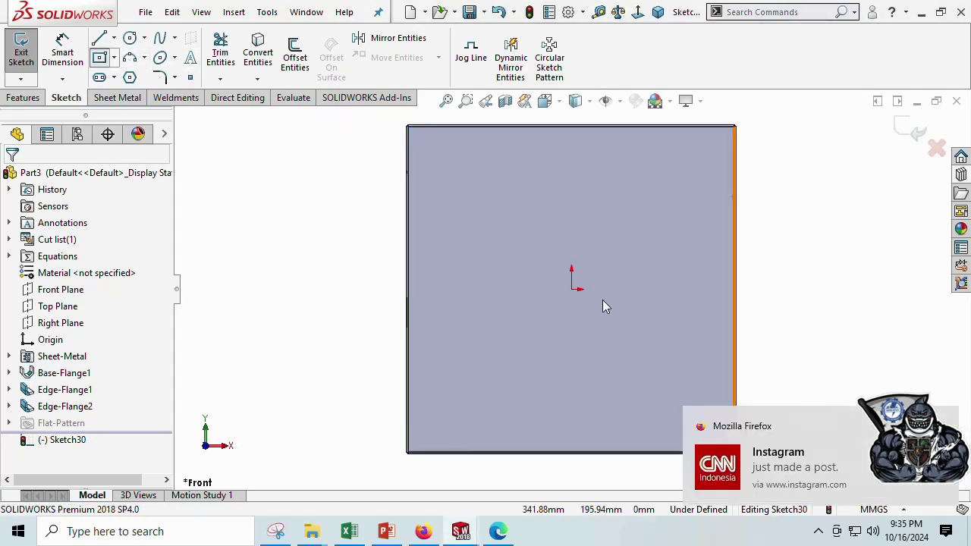
pyautogui.click(573, 291)
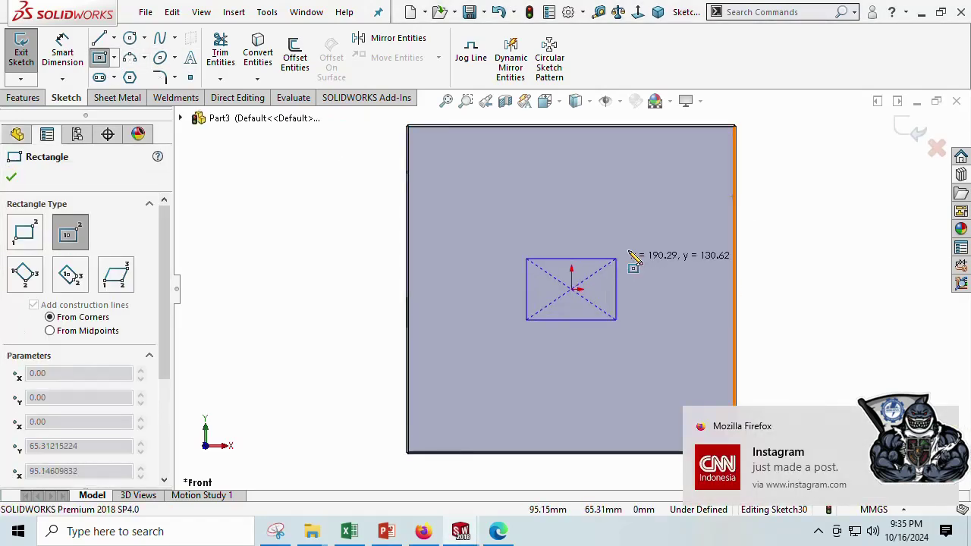
pyautogui.click(631, 246)
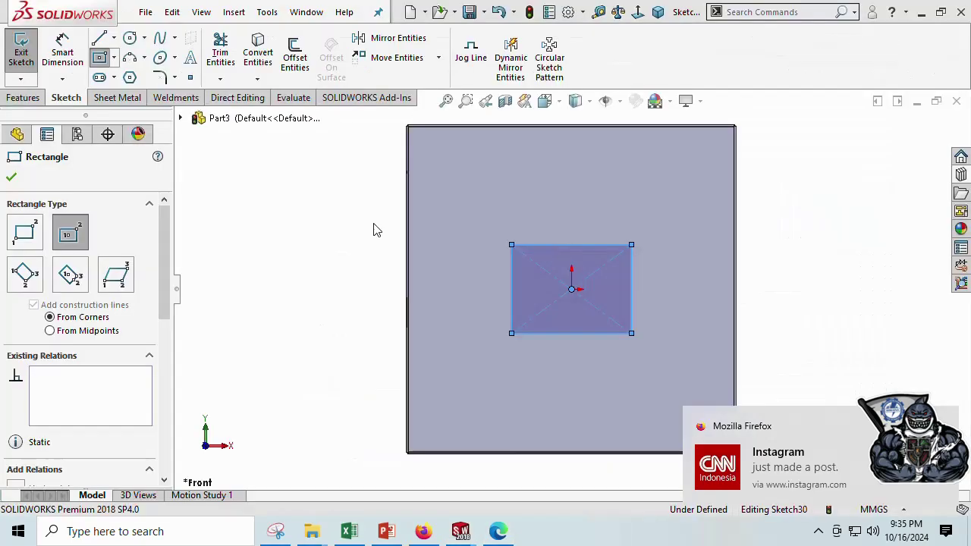
# Step: Draw a vertical construction centerline about 222 mm long from the origin up past the rectangle's upper edge
pyautogui.click(114, 38)
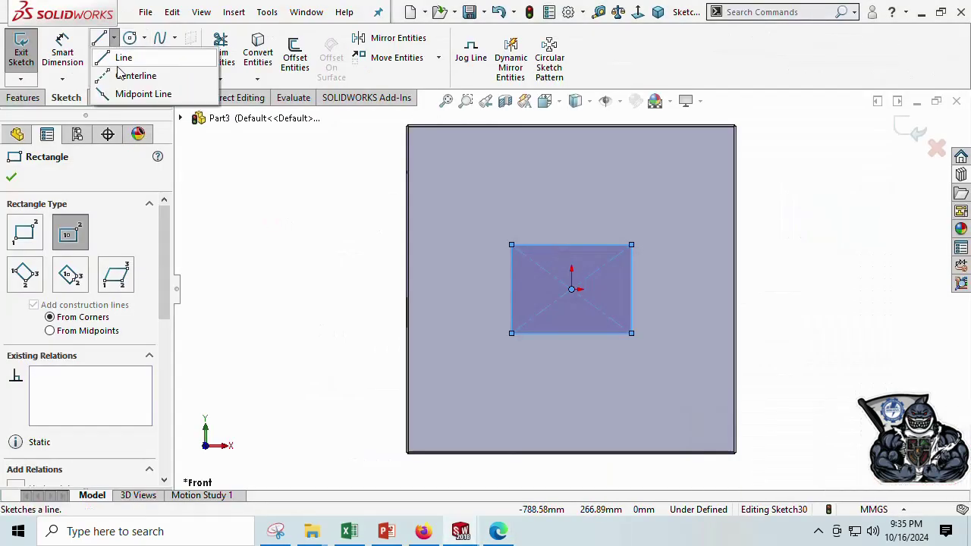
pyautogui.press('Escape')
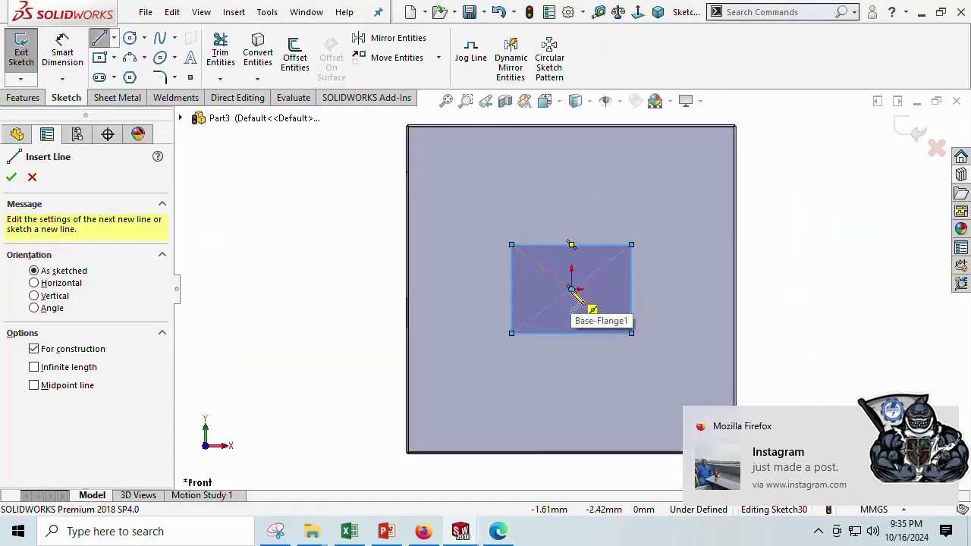
pyautogui.press('Escape')
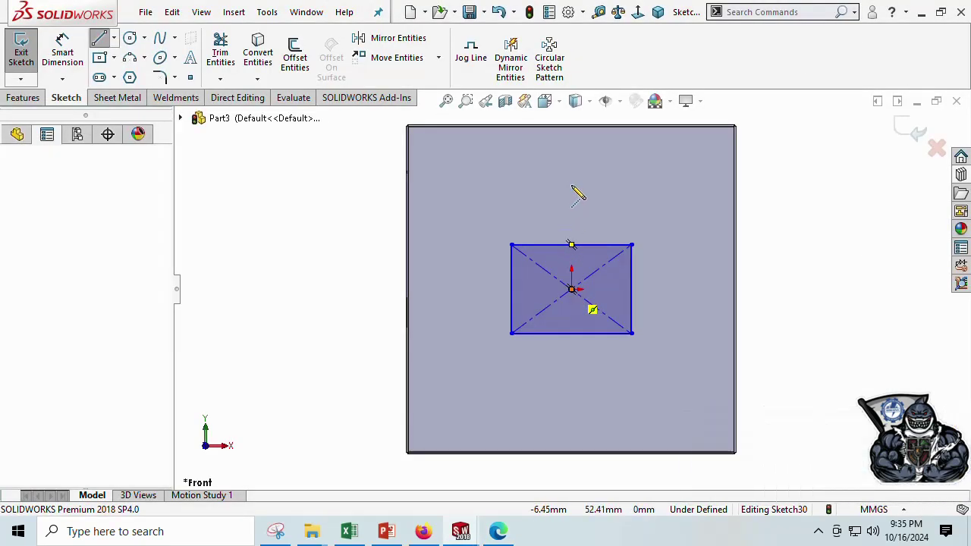
pyautogui.click(571, 244)
pyautogui.click(571, 186)
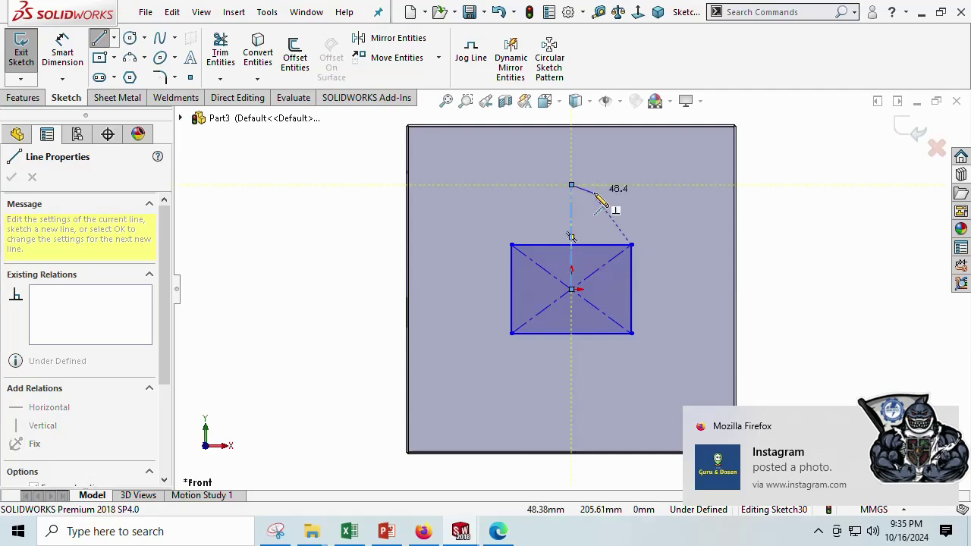
pyautogui.press('Escape')
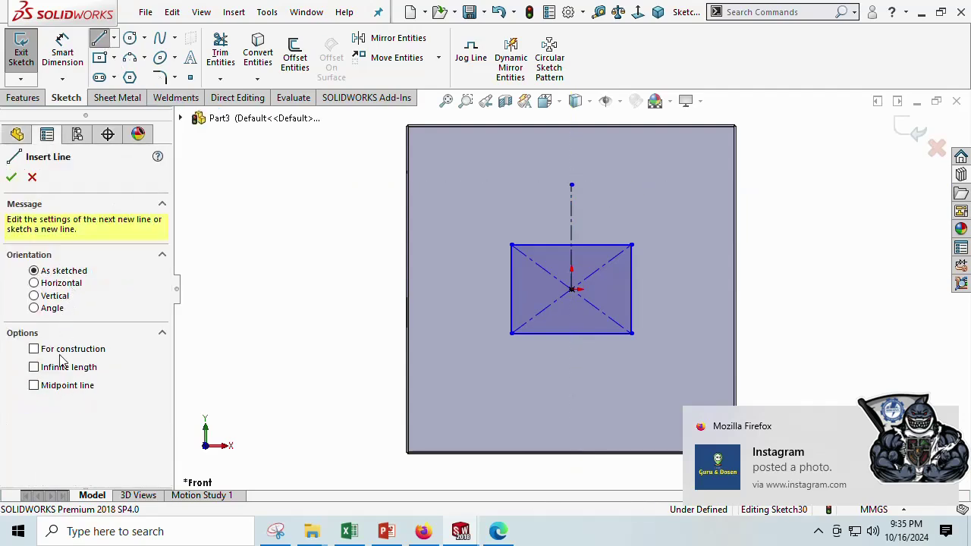
# Step: Draw a horizontal construction midpoint line centered on the vertical centerline's upper end, extending about 110 mm to each side
pyautogui.click(61, 351)
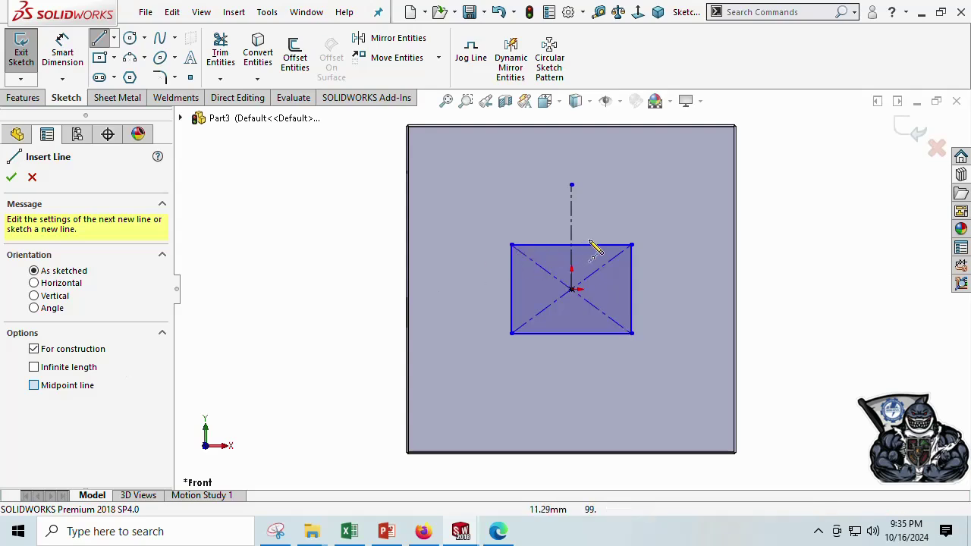
pyautogui.click(572, 186)
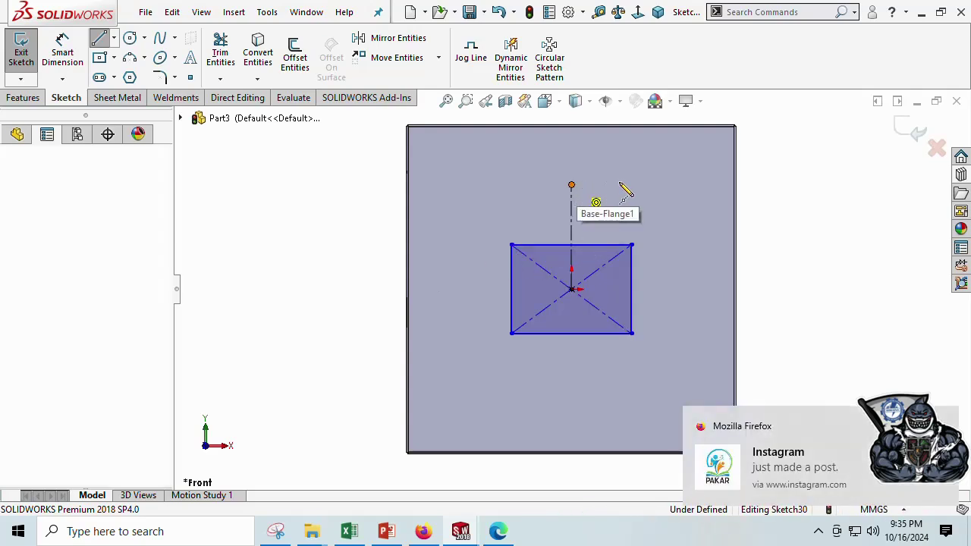
pyautogui.click(624, 184)
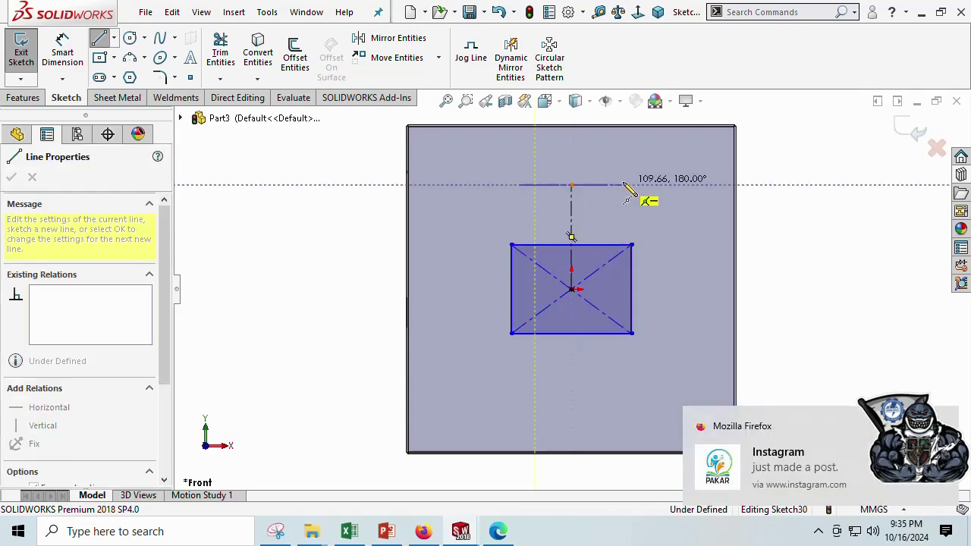
pyautogui.doubleClick(624, 185)
pyautogui.press('Escape')
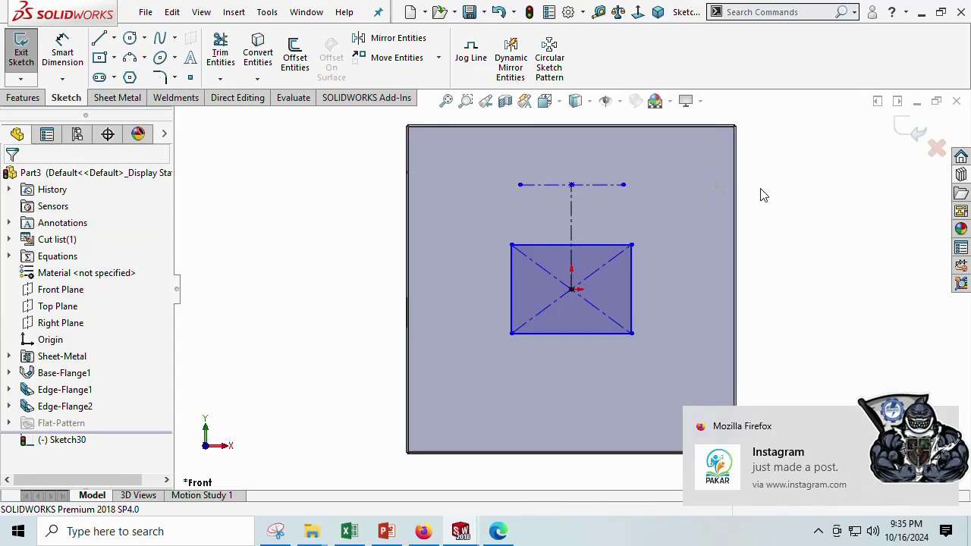
# Step: Check the rectangle's size in the PDF guide and dimension its height to 300 mm in SOLIDWORKS
pyautogui.keyDown('ctrl'); pyautogui.moveTo(758, 213); pyautogui.dragTo(629, 221, button='middle'); pyautogui.keyUp('ctrl')
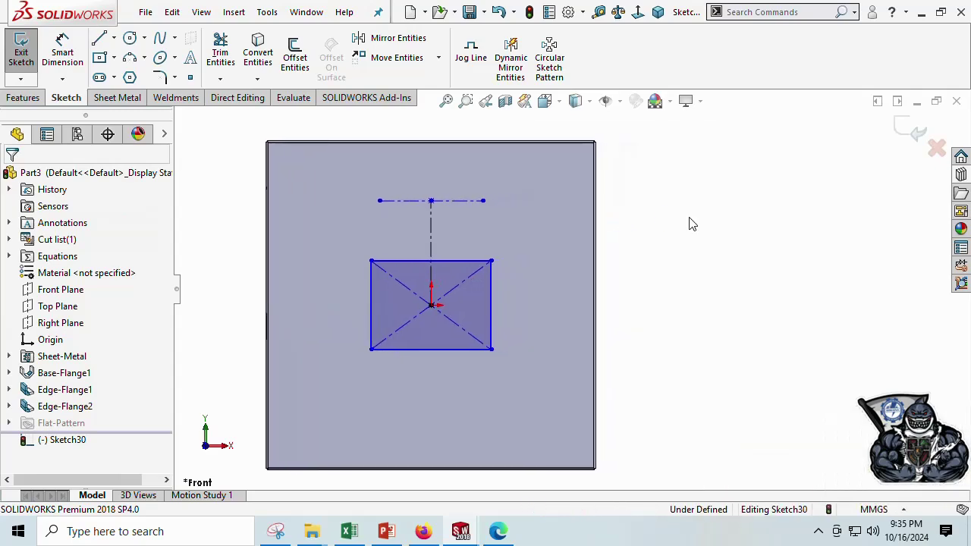
pyautogui.hotkey('alt', 'Tab')
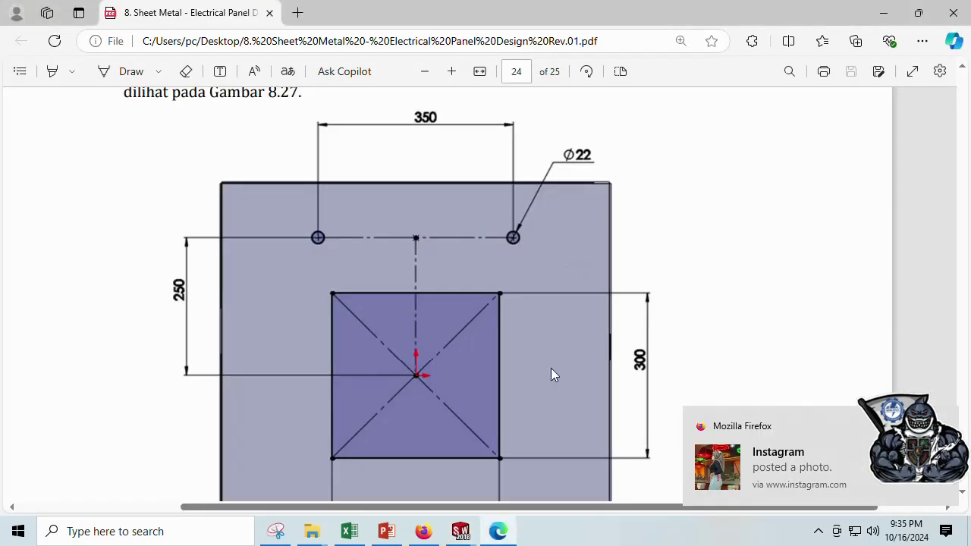
pyautogui.scroll(-3, 556, 380)
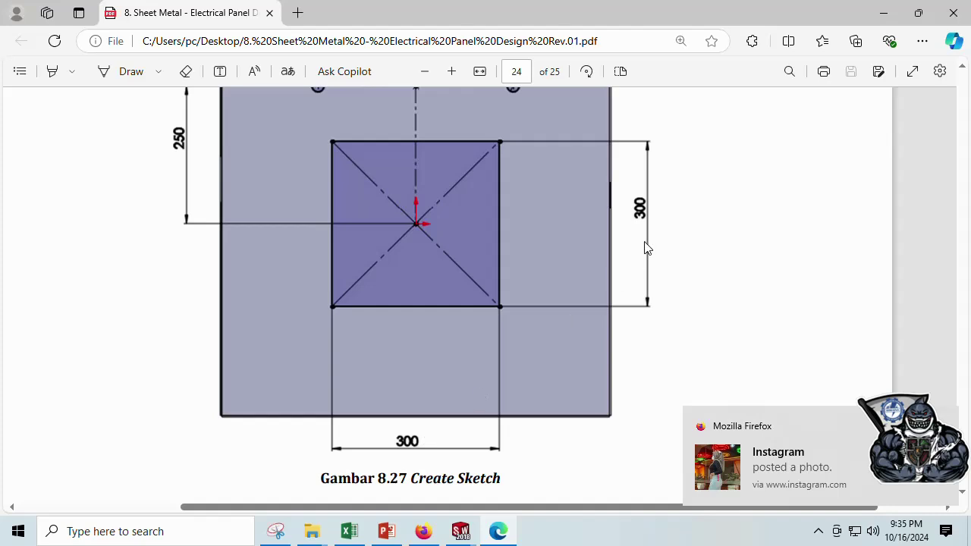
pyautogui.hotkey('alt', 'Tab')
pyautogui.rightClick(716, 180)
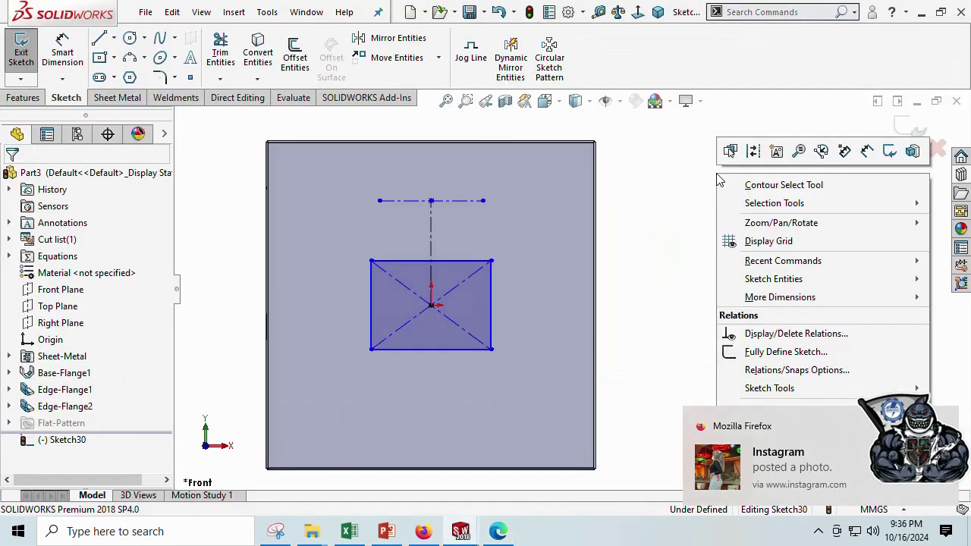
pyautogui.click(731, 149)
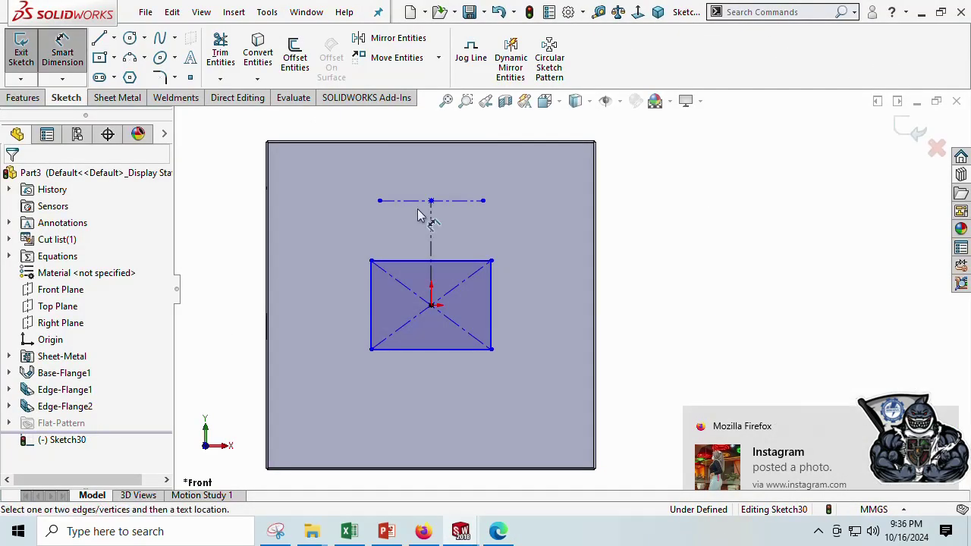
pyautogui.click(491, 293)
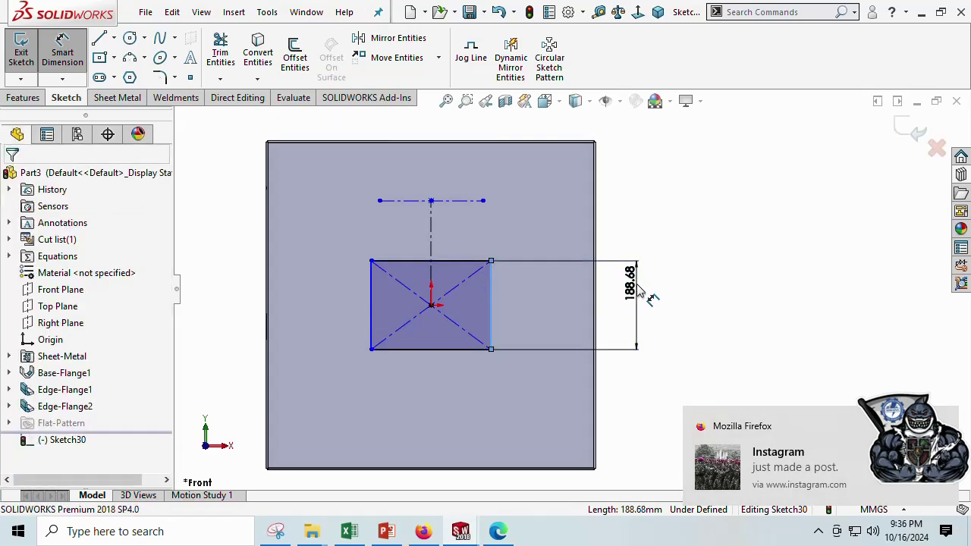
pyautogui.click(453, 357)
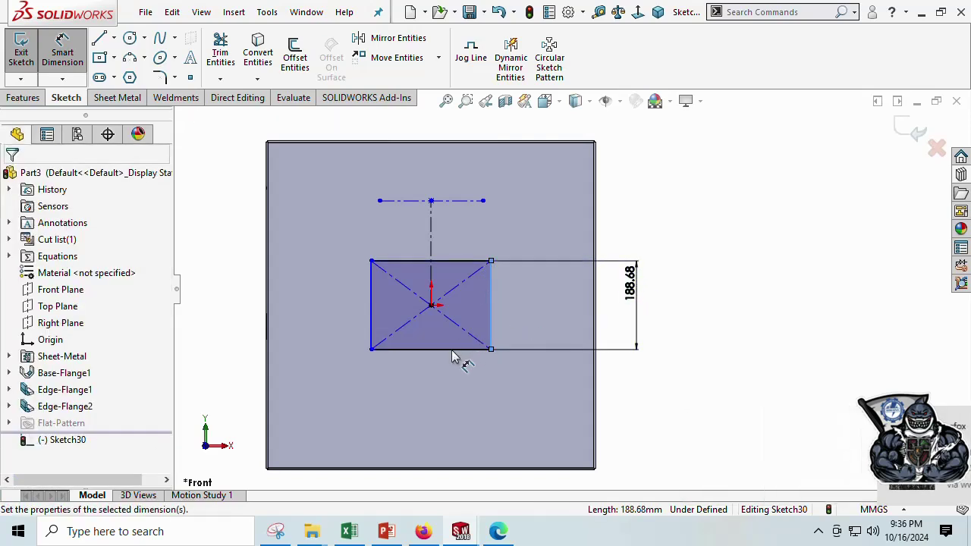
pyautogui.write('300')
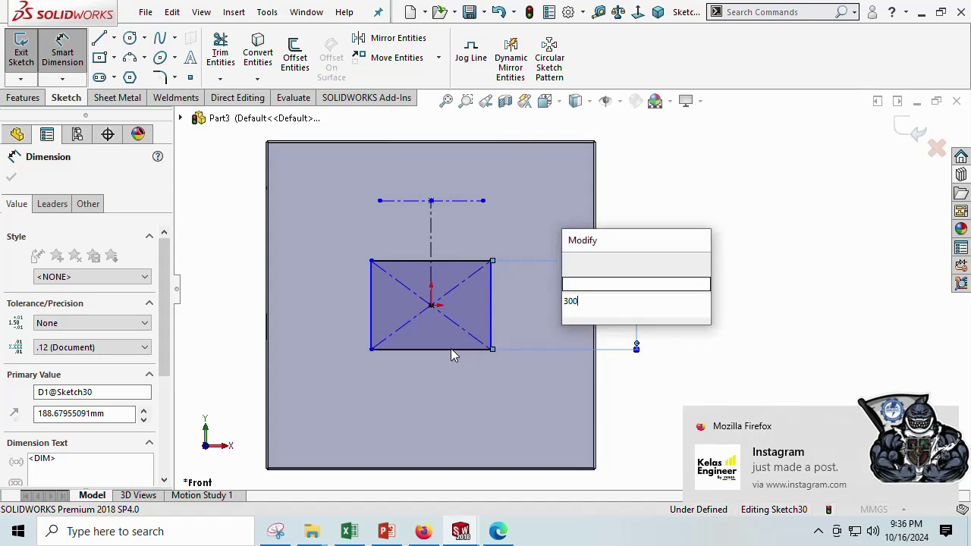
pyautogui.press('Escape')
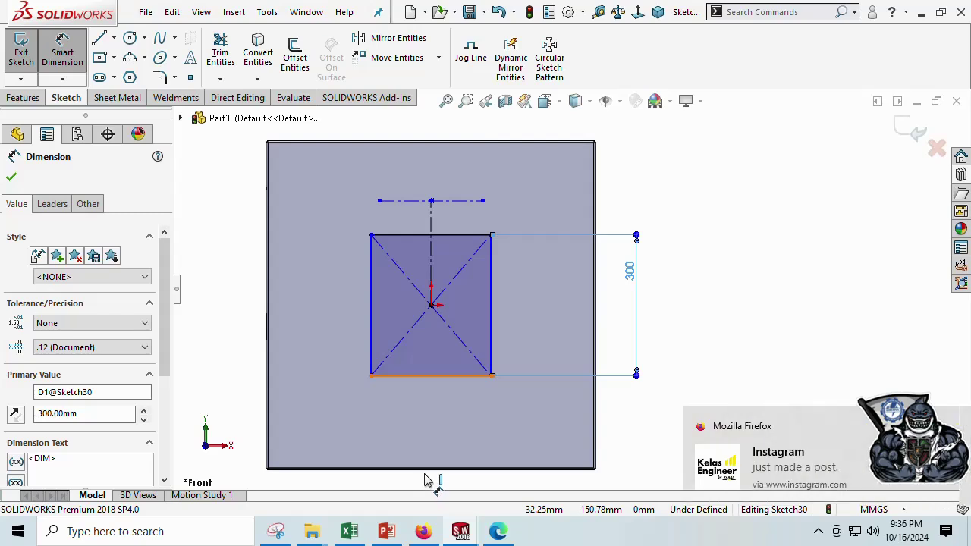
# Step: Dimension the rectangle's width to 300 mm below the plate
pyautogui.keyDown('ctrl'); pyautogui.moveTo(427, 462); pyautogui.dragTo(425, 423, button='middle'); pyautogui.keyUp('ctrl')
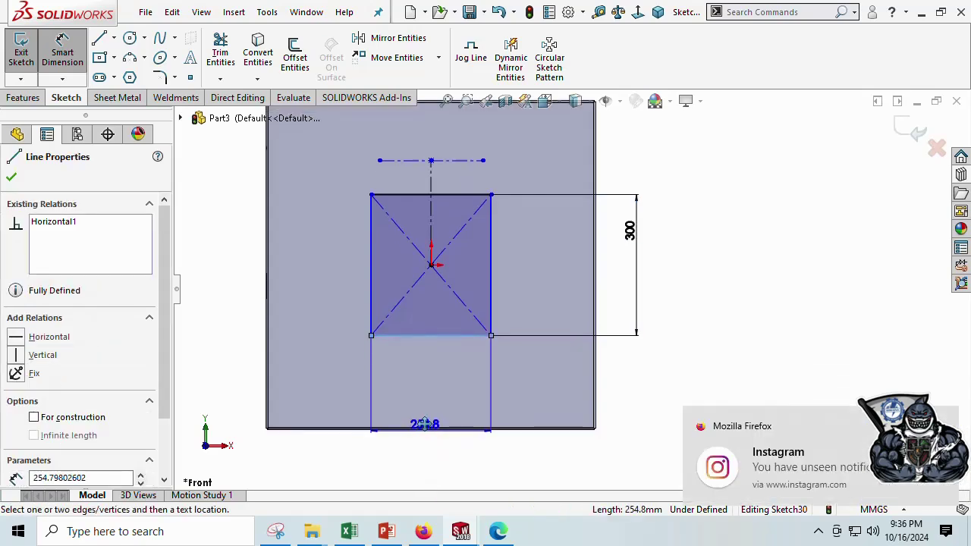
pyautogui.click(431, 461)
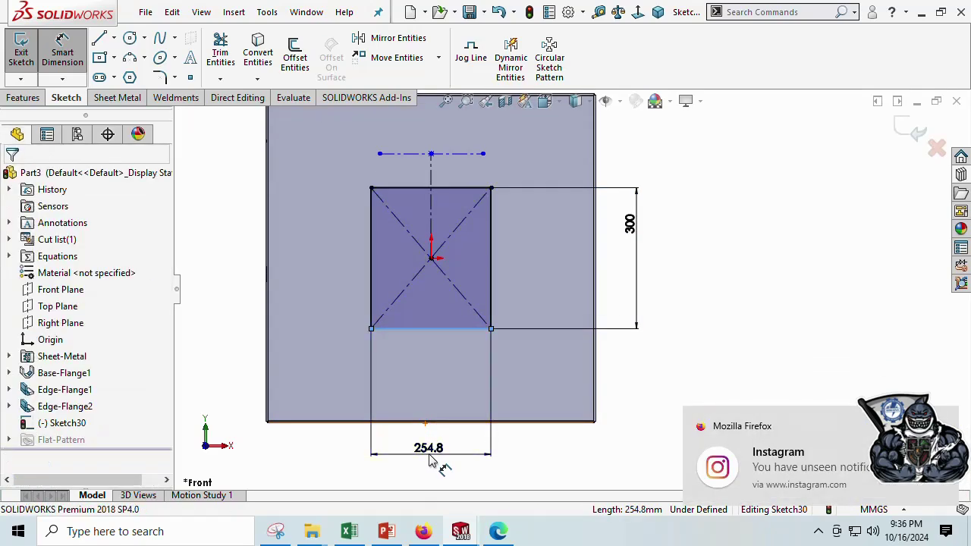
pyautogui.click(429, 455)
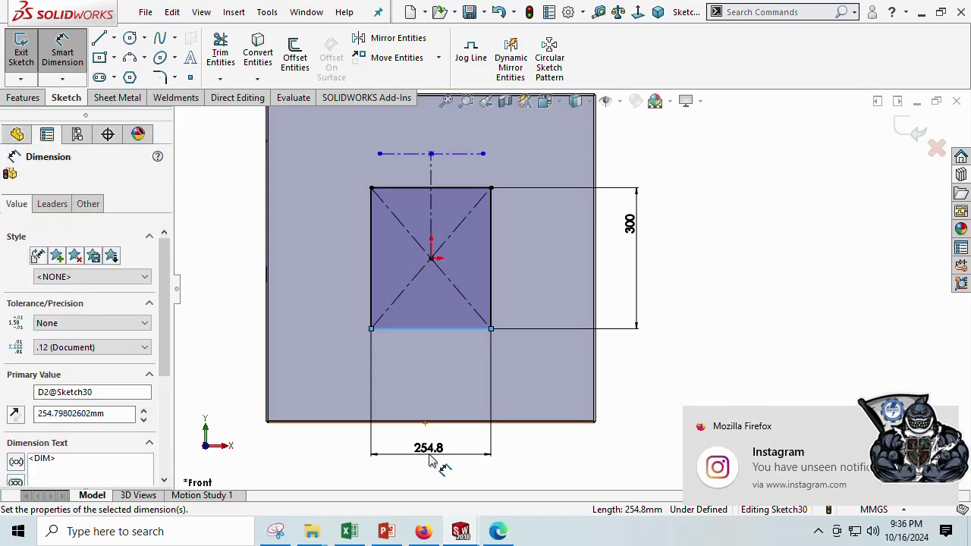
pyautogui.doubleClick(430, 455)
pyautogui.write('300')
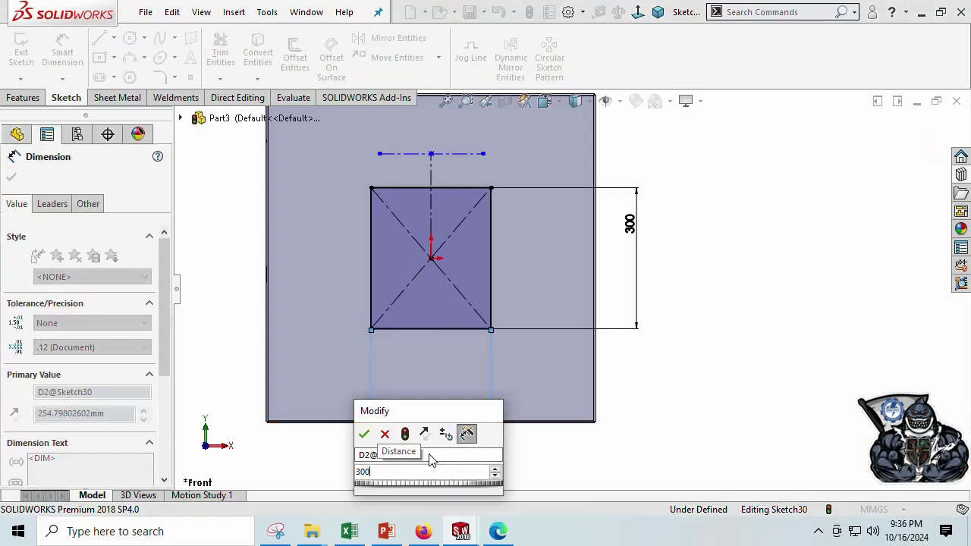
pyautogui.press('Escape')
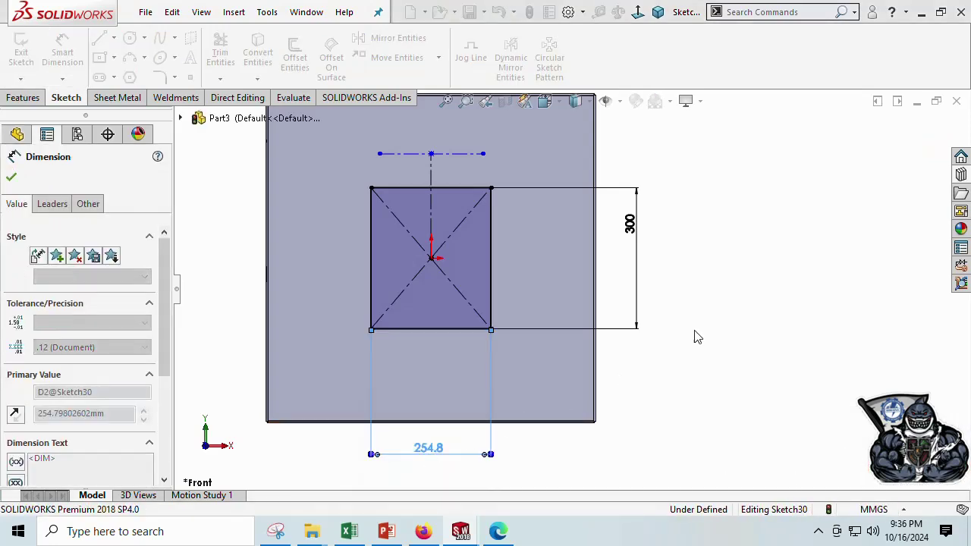
pyautogui.press('Escape')
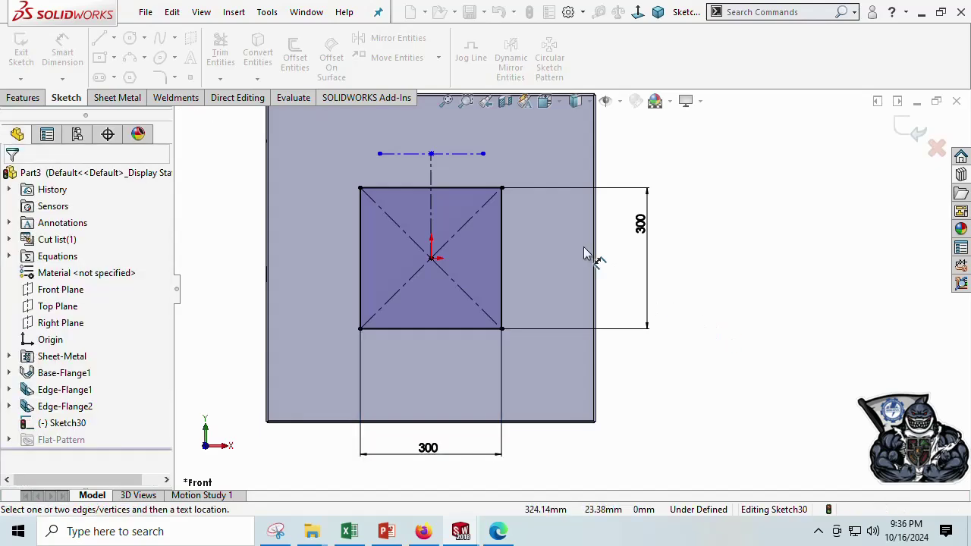
# Step: Check the centerline length in the PDF guide and dimension the vertical centerline to 250 mm in SOLIDWORKS
pyautogui.keyDown('ctrl'); pyautogui.moveTo(584, 253); pyautogui.dragTo(590, 286, button='middle'); pyautogui.keyUp('ctrl')
pyautogui.hotkey('alt', 'Tab')
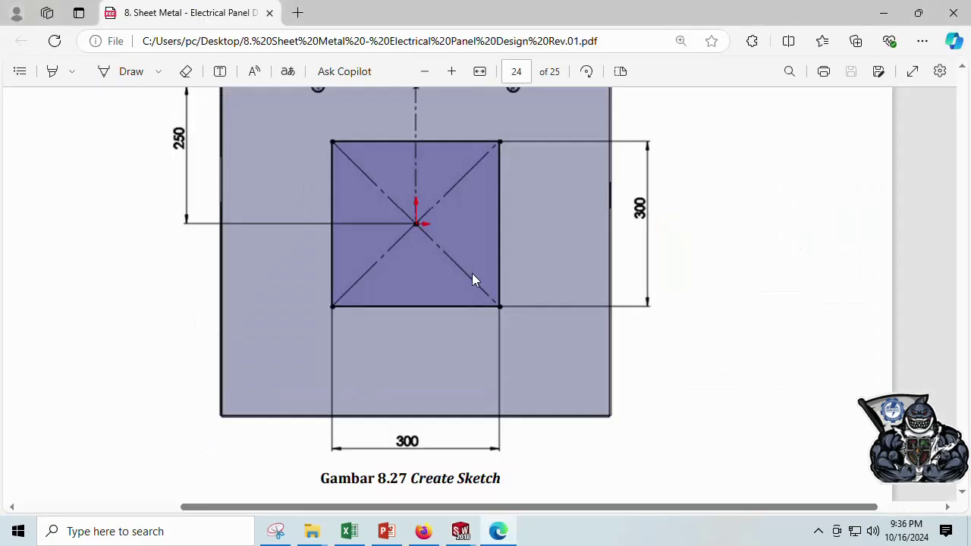
pyautogui.scroll(2, 472, 275)
pyautogui.hotkey('alt', 'Tab')
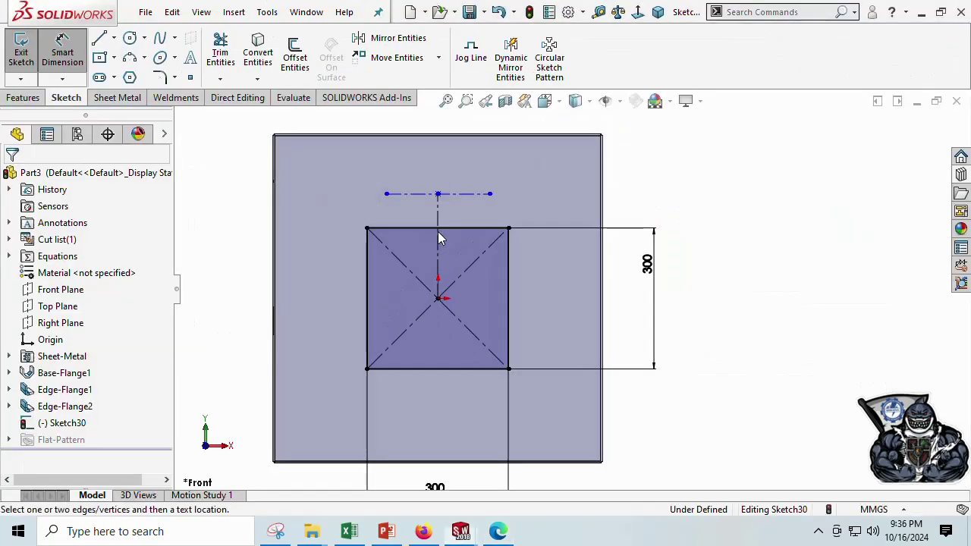
pyautogui.click(282, 261)
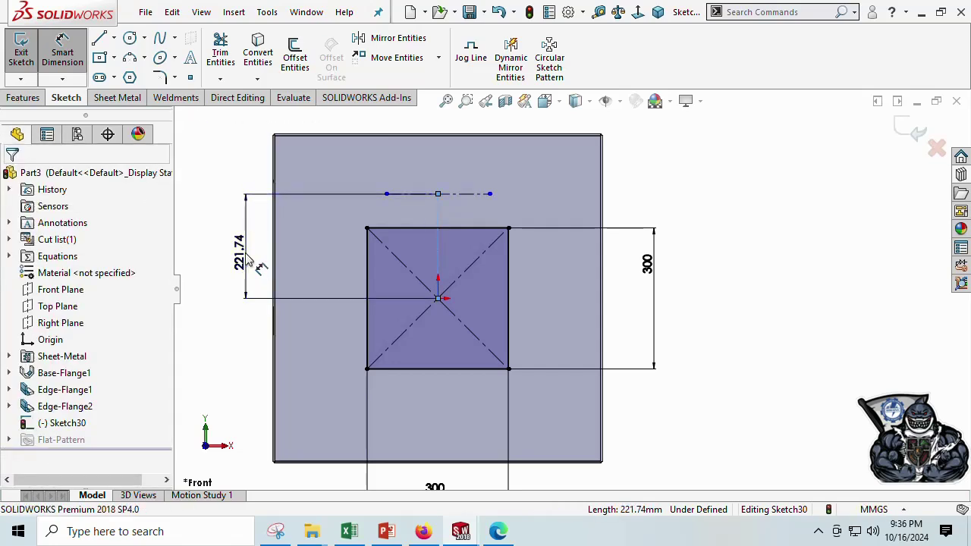
pyautogui.click(248, 260)
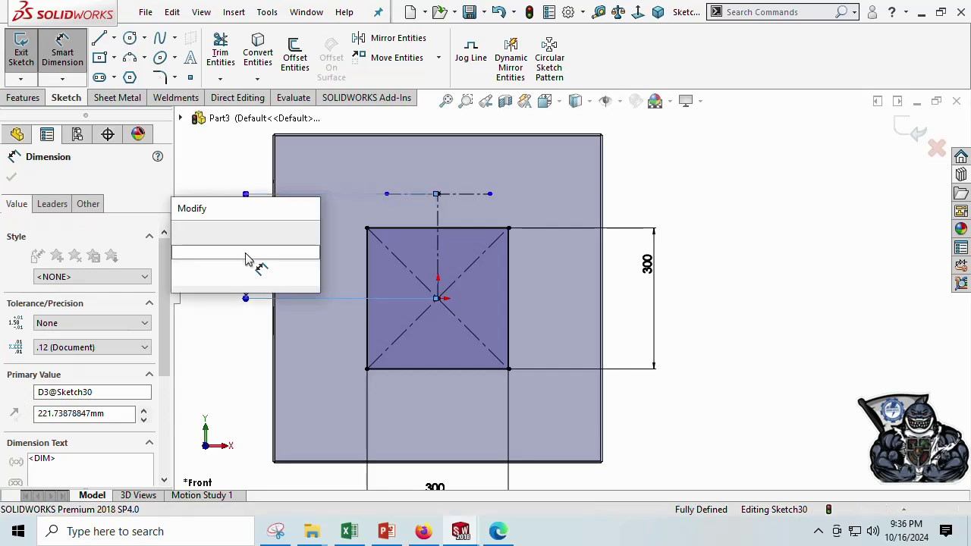
pyautogui.write('250')
pyautogui.press('Return')
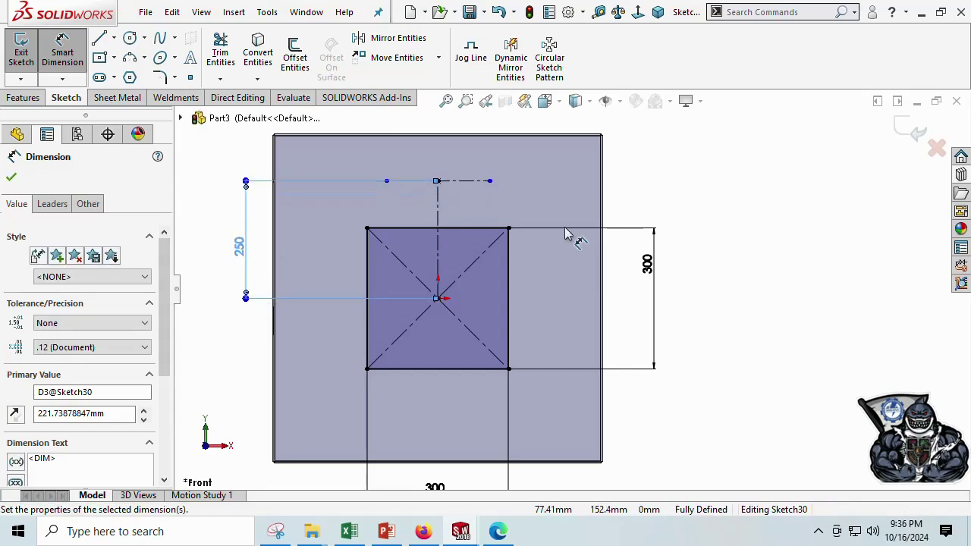
# Step: Check the horizontal construction line's length in the PDF guide and dimension it to 350 mm above the plate in SOLIDWORKS
pyautogui.click(707, 200)
pyautogui.hotkey('alt', 'Tab')
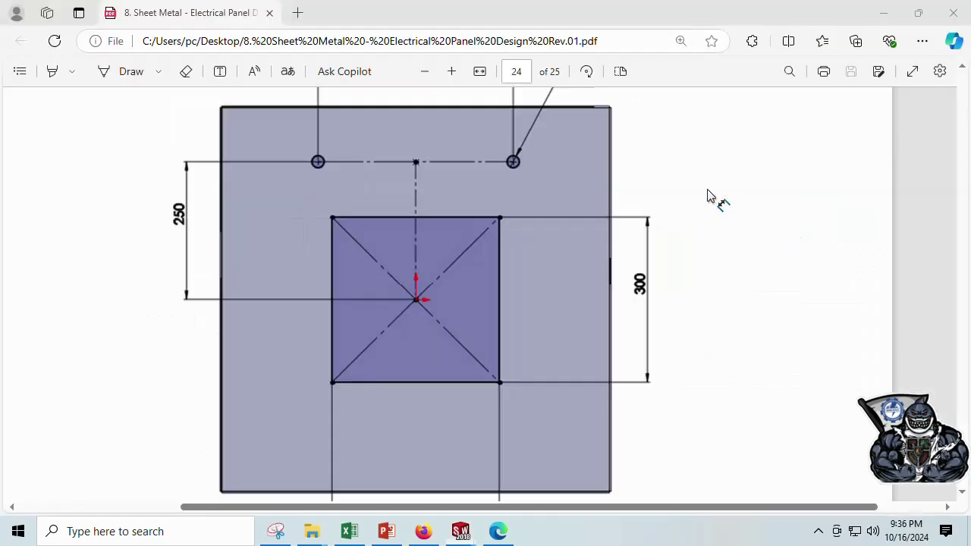
pyautogui.scroll(2, 562, 195)
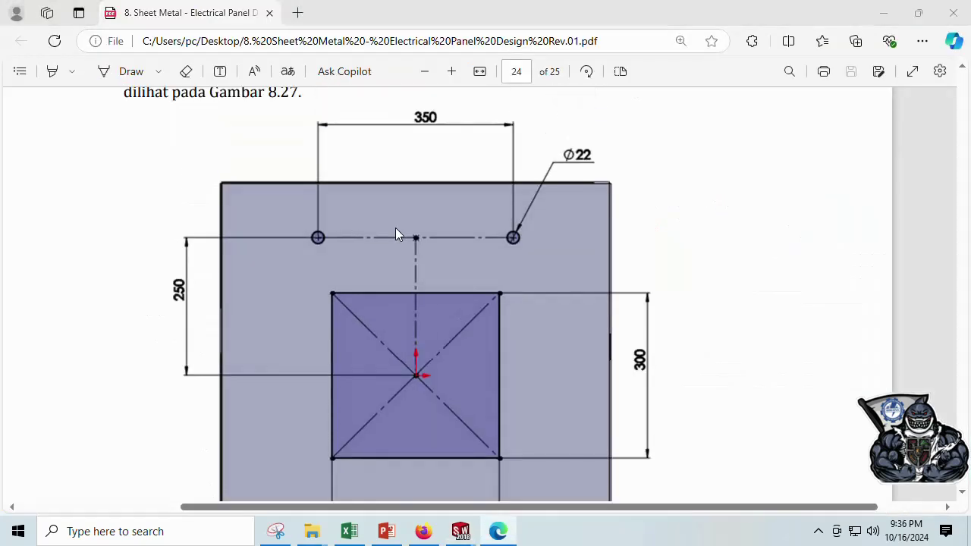
pyautogui.hotkey('alt', 'Tab')
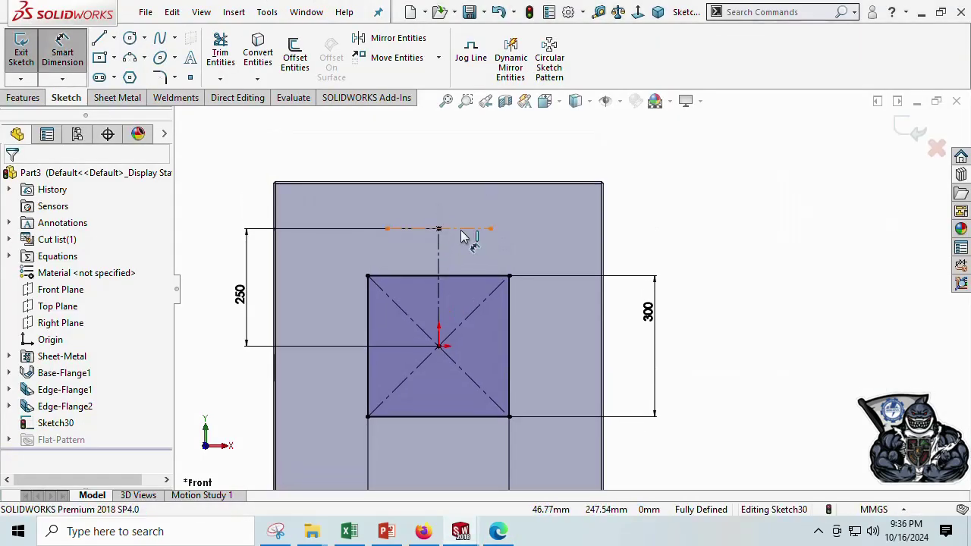
pyautogui.click(445, 166)
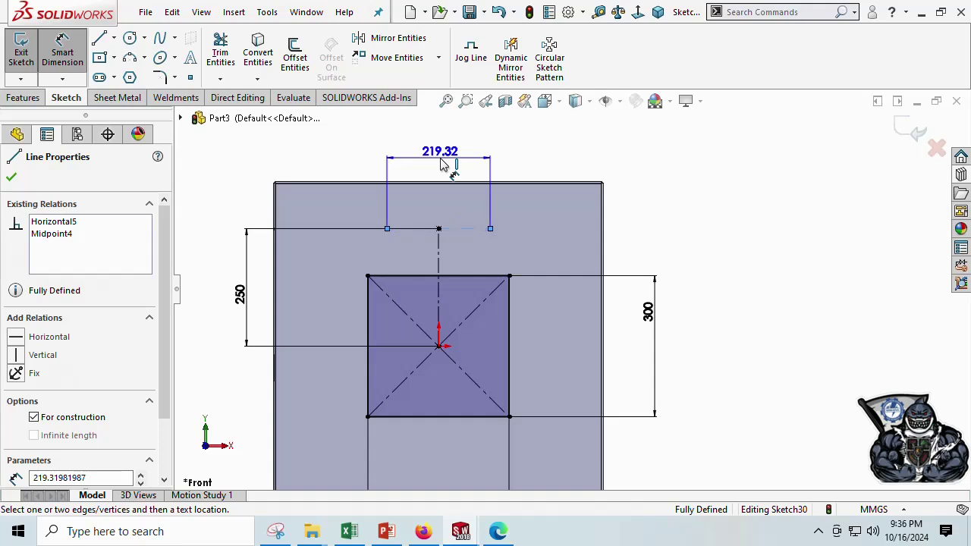
pyautogui.click(444, 165)
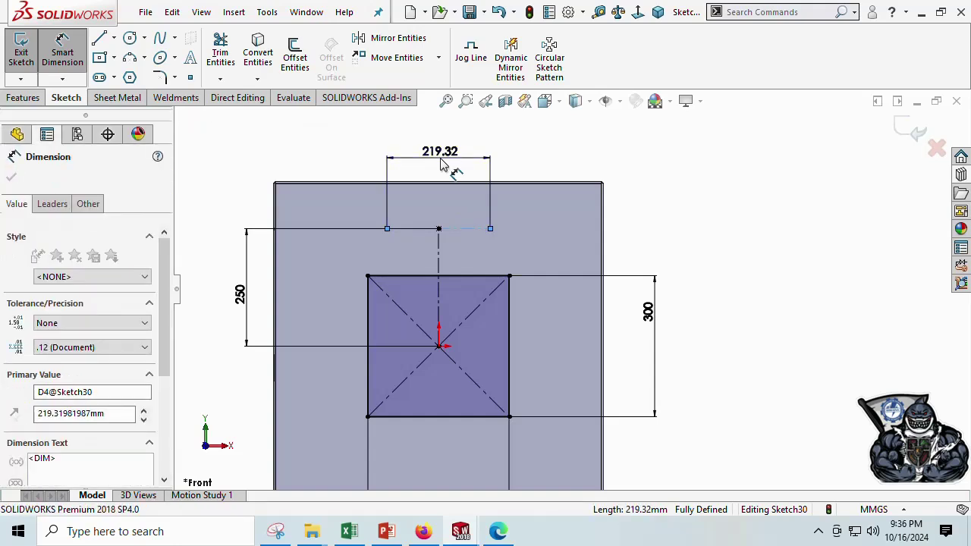
pyautogui.write('350')
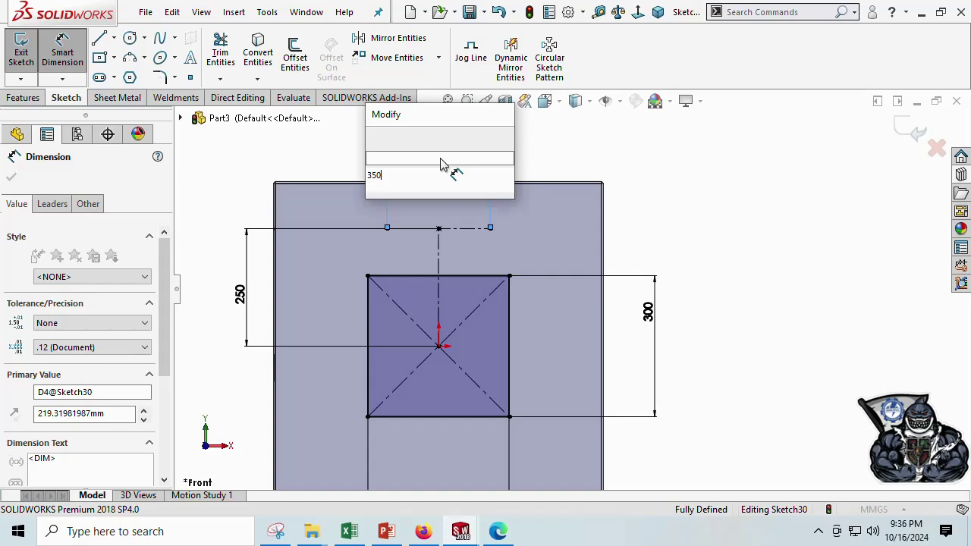
pyautogui.press('Escape')
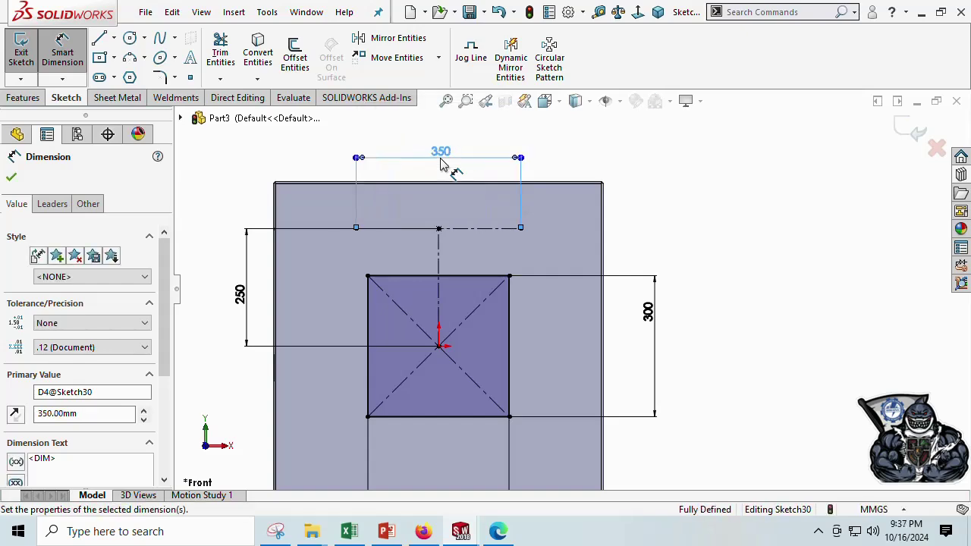
# Step: Check the hole layout in the PDF guide and start the Circle tool in SOLIDWORKS for the holes on the horizontal construction line
pyautogui.hotkey('alt', 'Tab')
pyautogui.hotkey('alt', 'Tab')
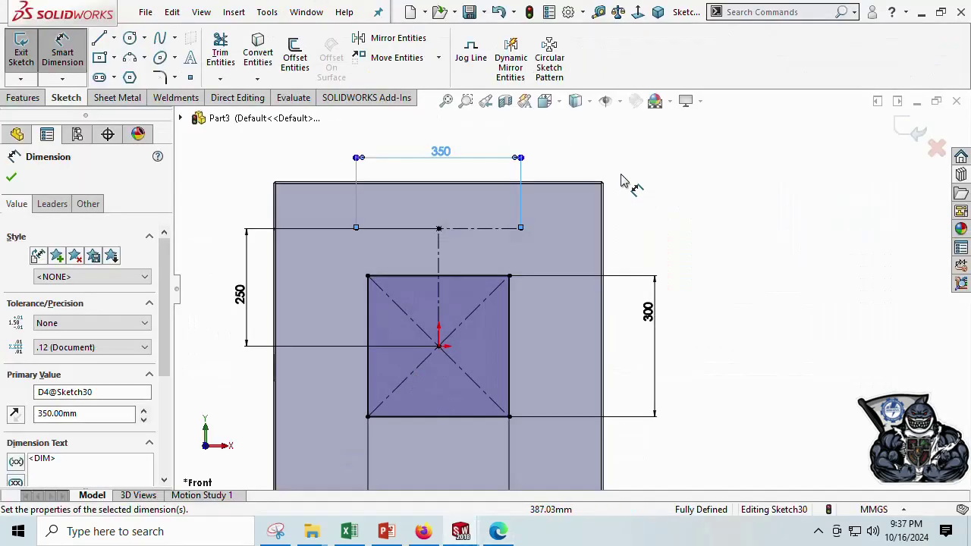
pyautogui.click(260, 154)
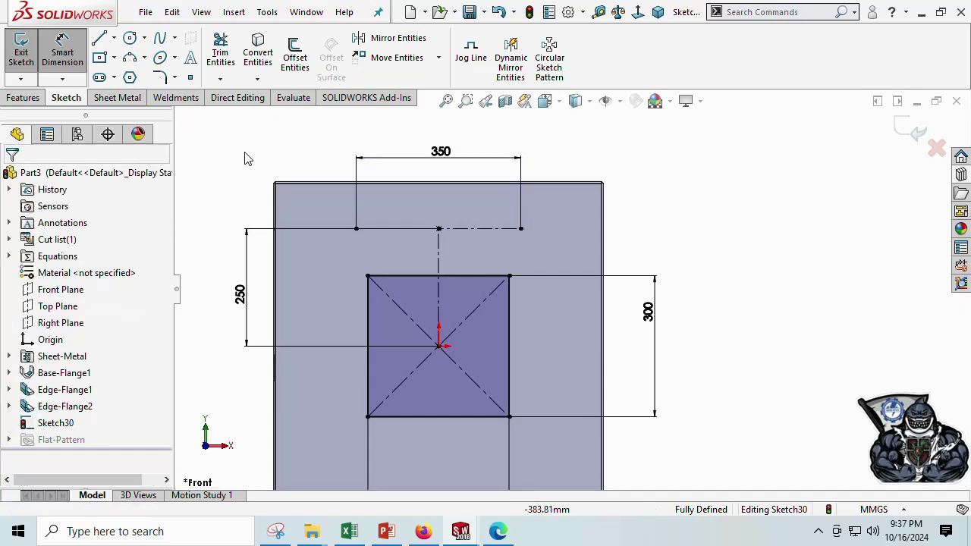
pyautogui.click(128, 42)
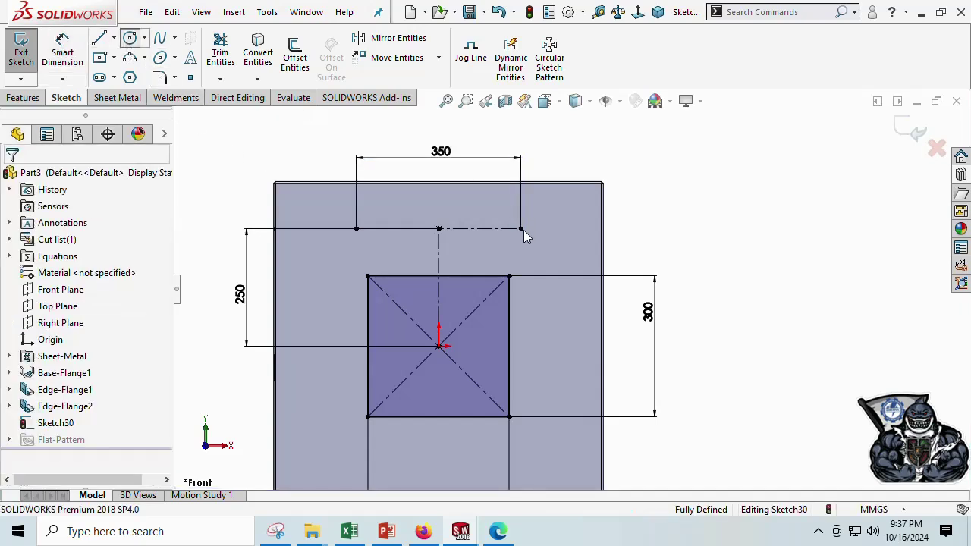